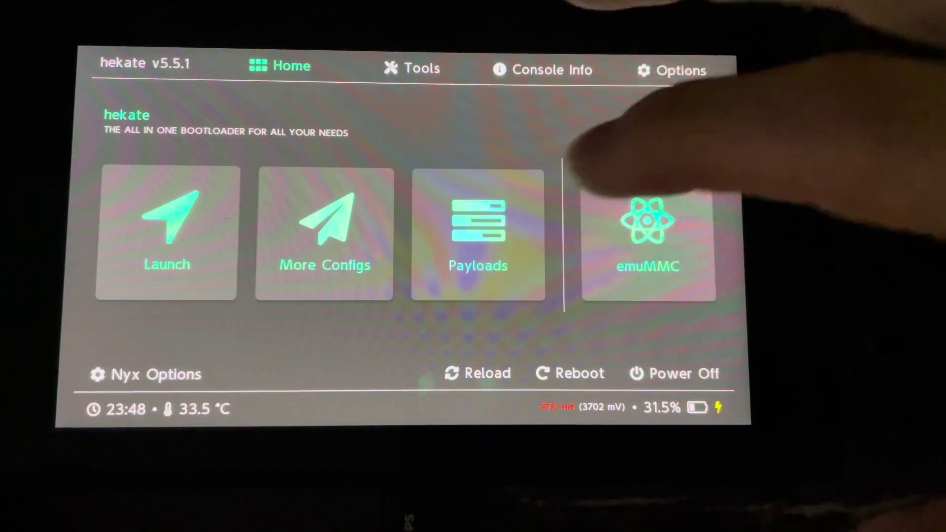
Launch the fusee-primary.bin payload from hekate and unlock the console to reach its home screen.
left_click(488, 226)
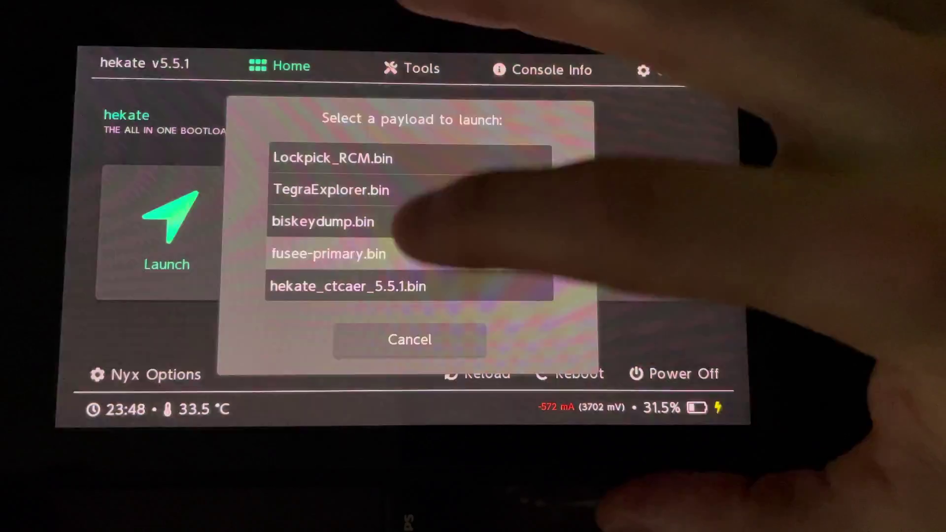
left_click(413, 222)
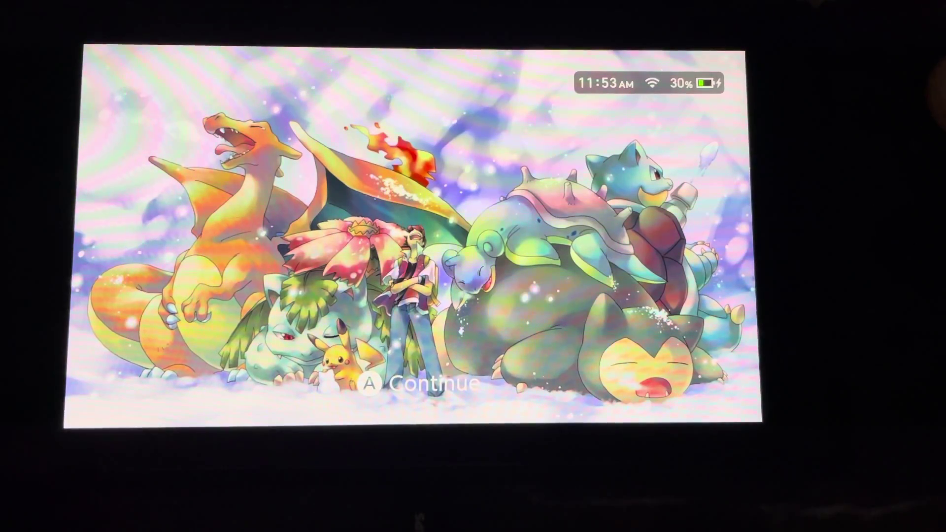
key("a")
key("a")
key("a")
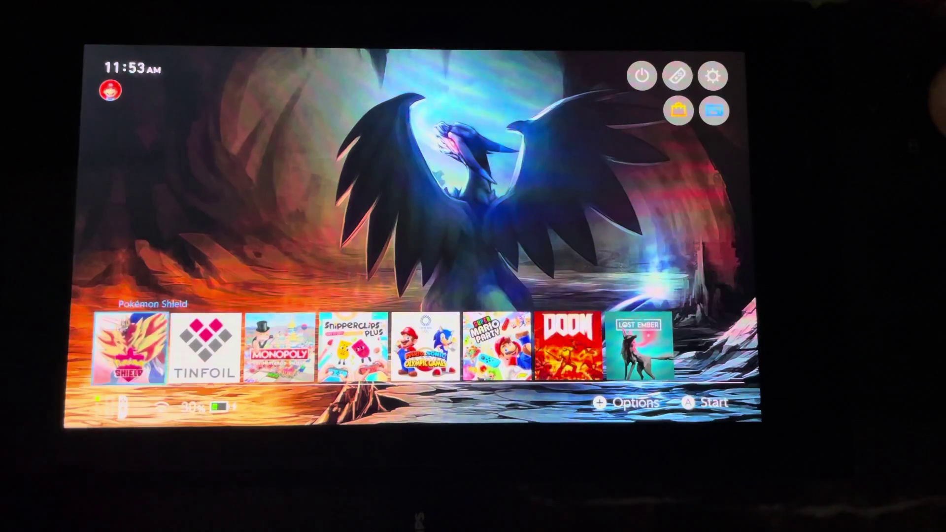
Open the homebrew menu through the Pokémon Shield title and launch nxmtp.
key("a")
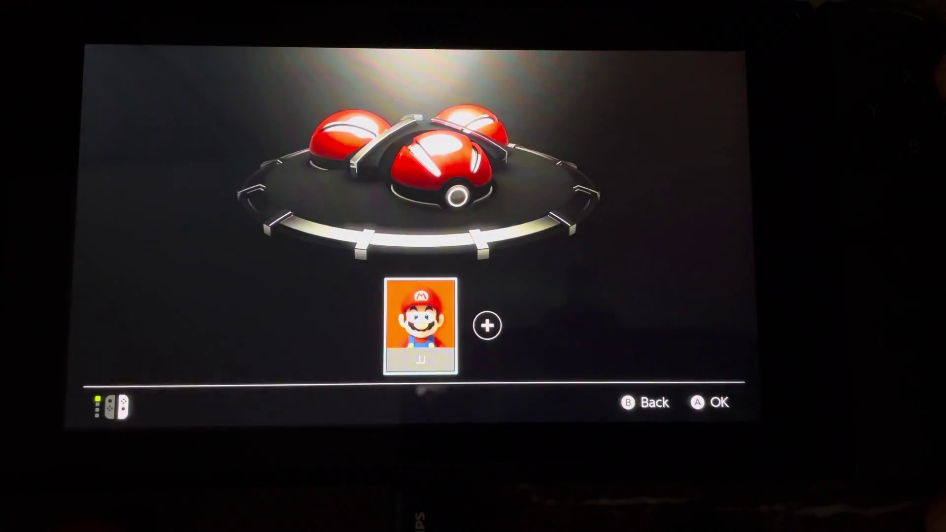
key("b")
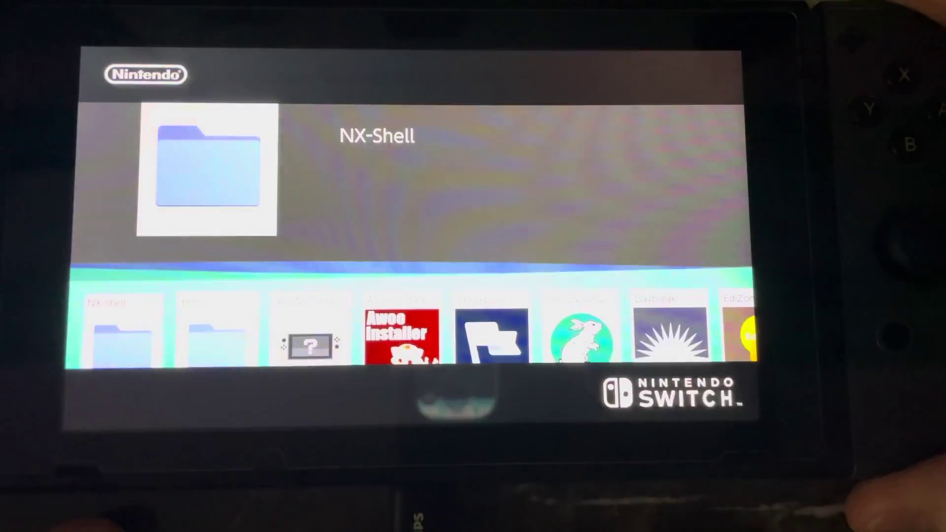
key("Right")
key("Right")
key("Right")
key("Right")
key("Right")
key("Right")
key("Right")
key("Right")
key("Right")
key("Right")
key("Right")
key("Right")
key("Right")
key("Right")
key("Right")
key("Right")
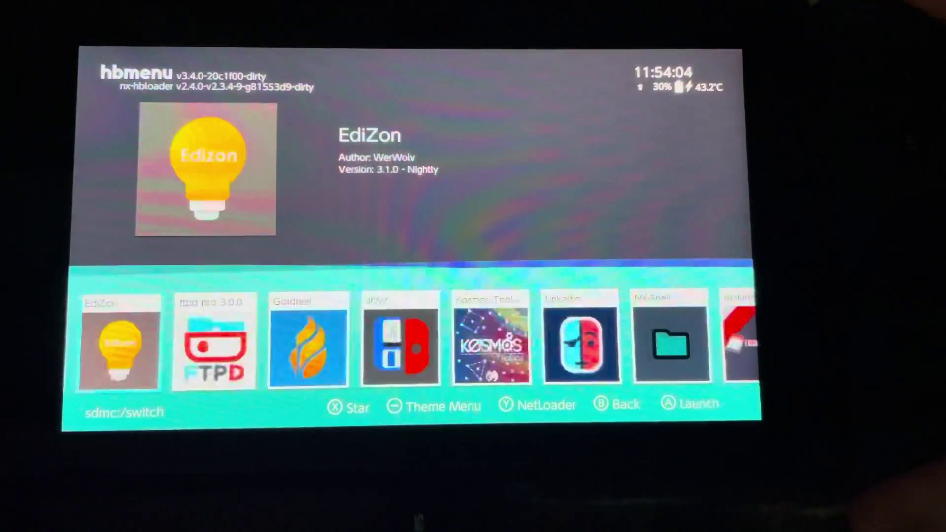
key("Right")
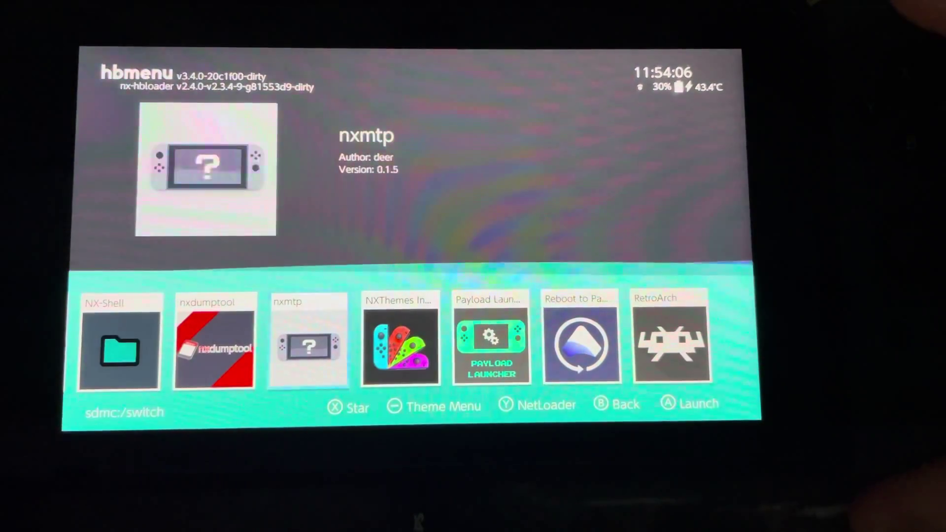
key("a")
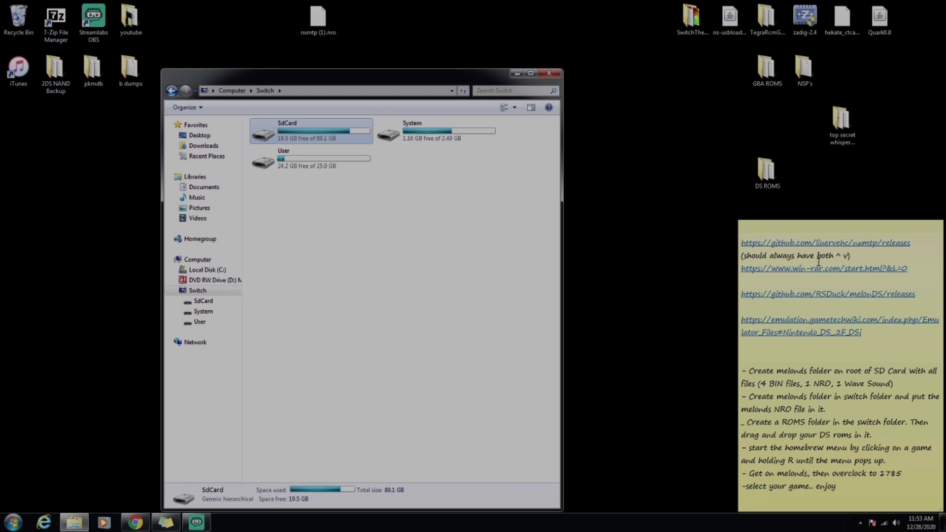
Switch to Chrome on the computer and close the nxmtp release page and the WinRAR download page.
left_click(908, 270)
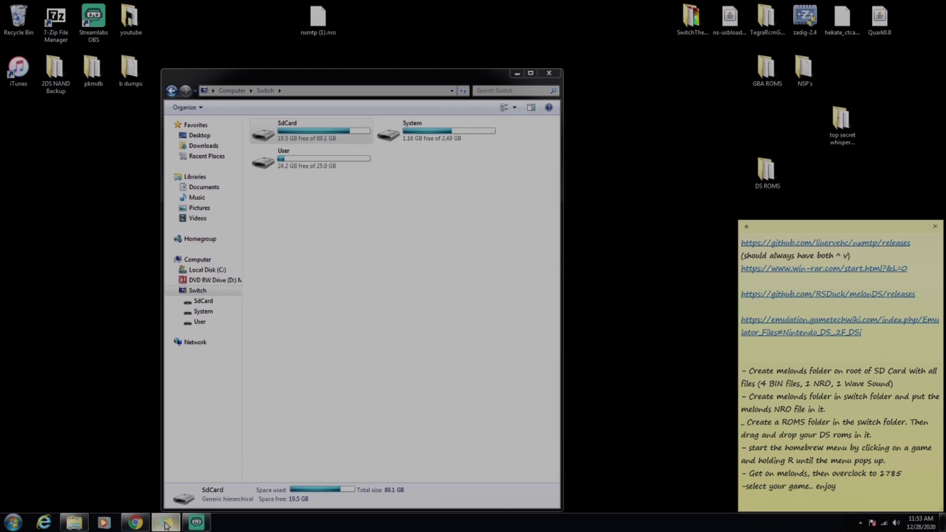
mouse_move(129, 526)
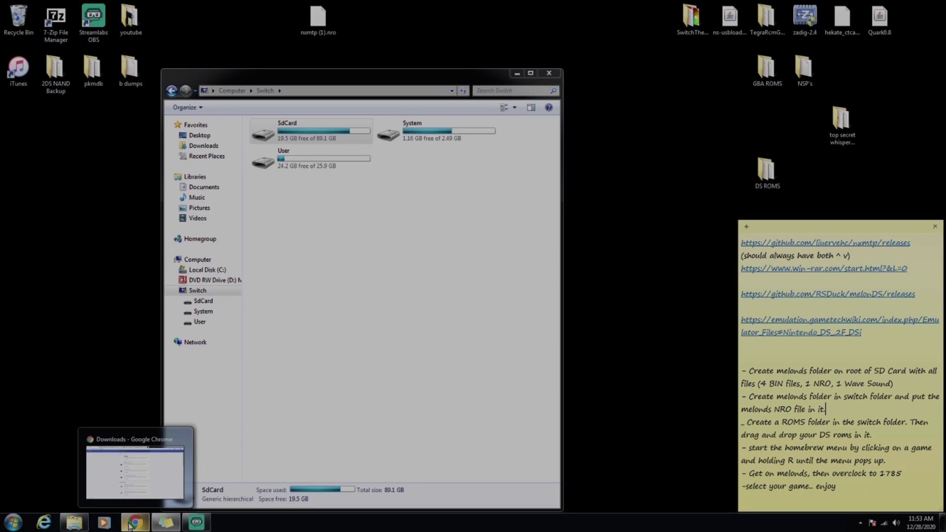
left_click(129, 526)
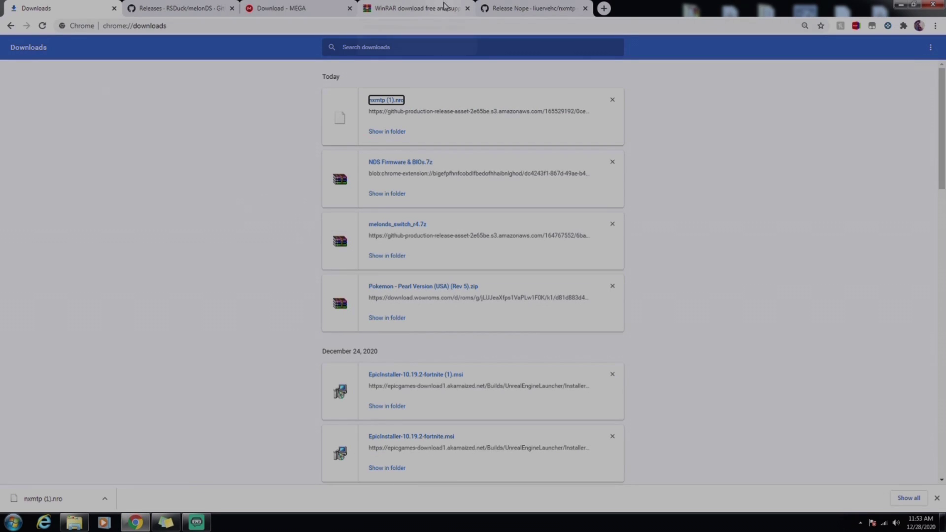
left_click(517, 9)
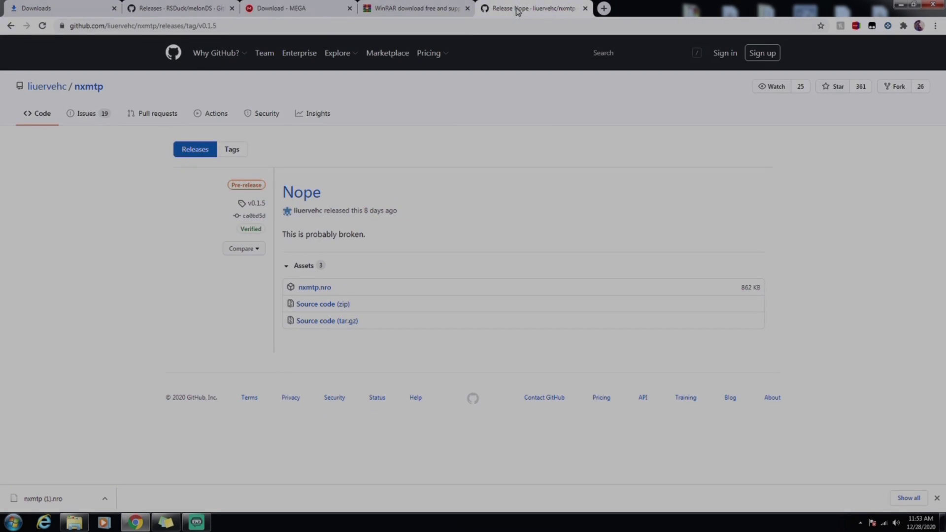
left_click(585, 9)
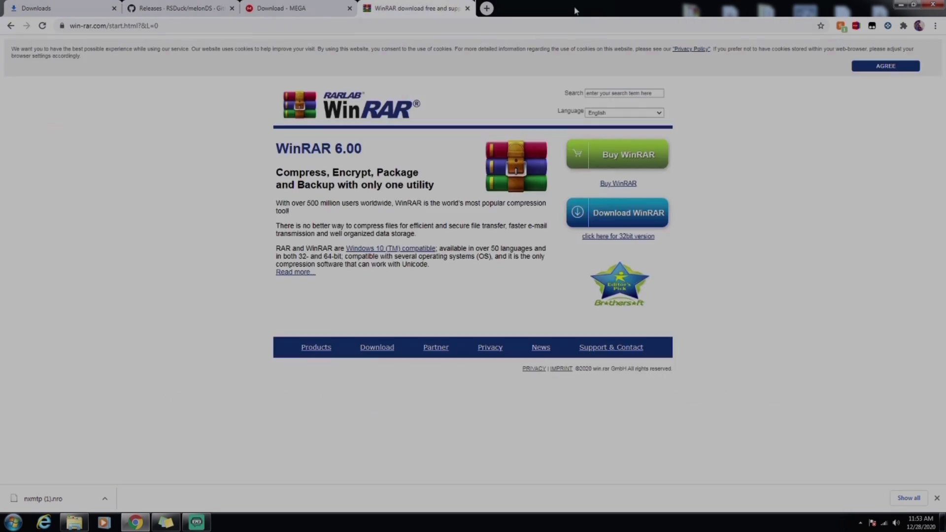
left_click(466, 9)
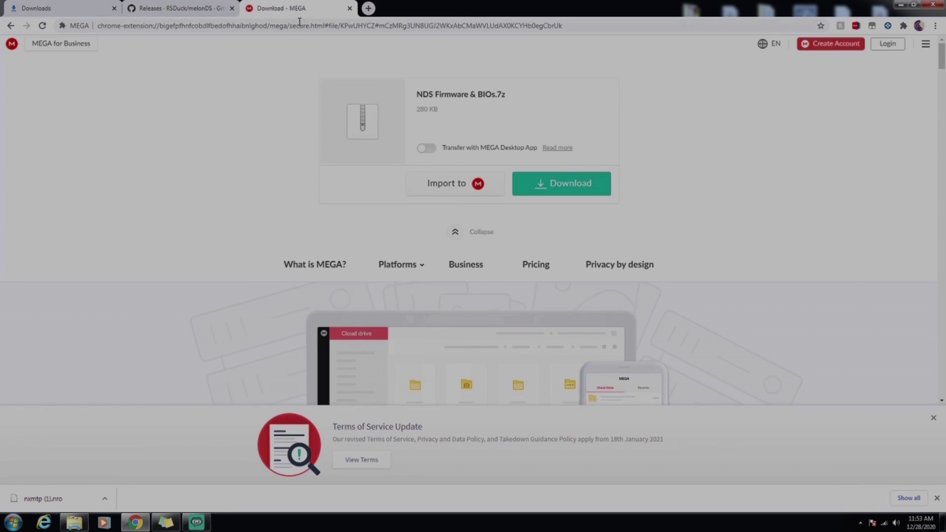
Return from the MEGA download to the Emulator Files wiki page and view the RSDuck melonDS releases page.
key("alt+Left")
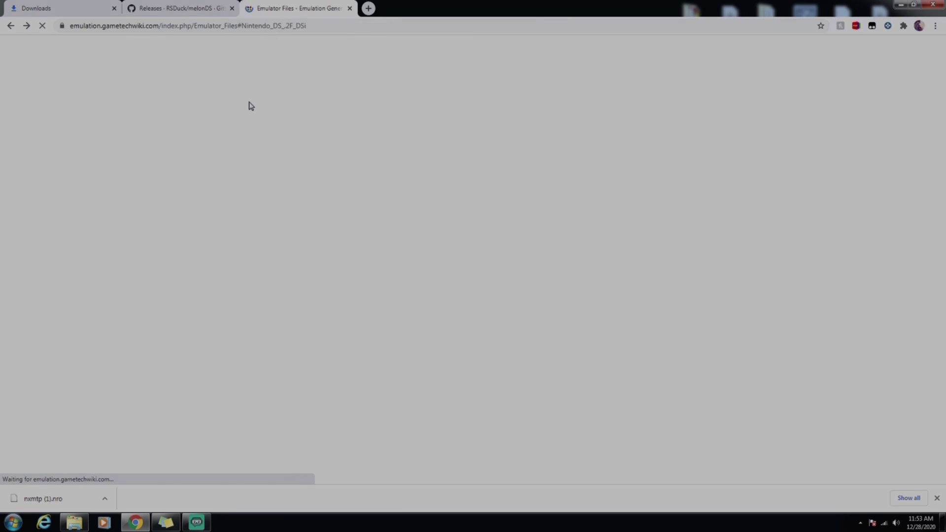
left_click(202, 9)
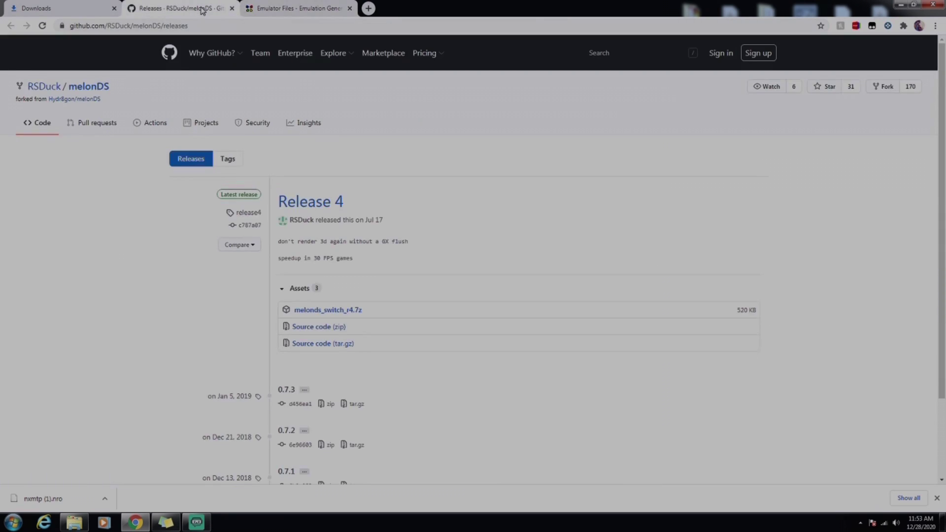
left_click(278, 8)
left_click(189, 5)
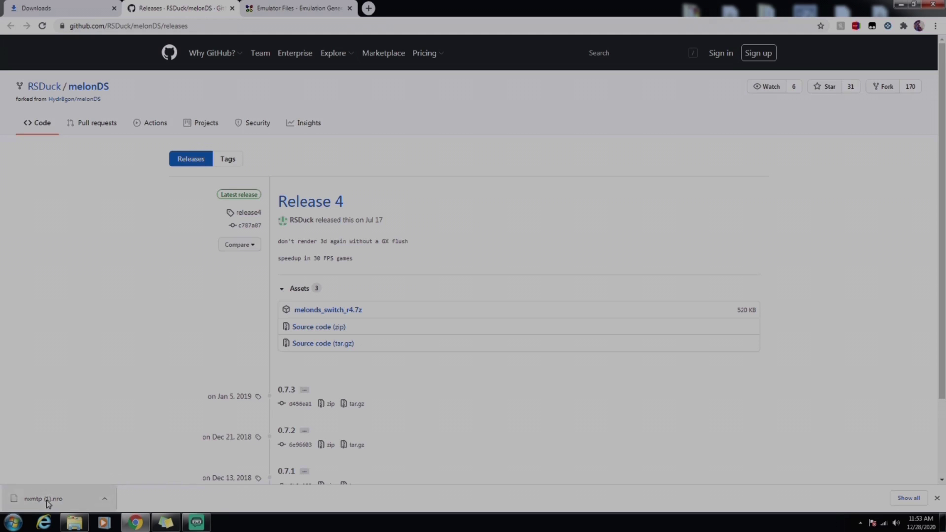
Open the DS BIOS files and firmware download from the Nintendo DS / DSi section of the Emulator Files wiki page.
left_click(292, 11)
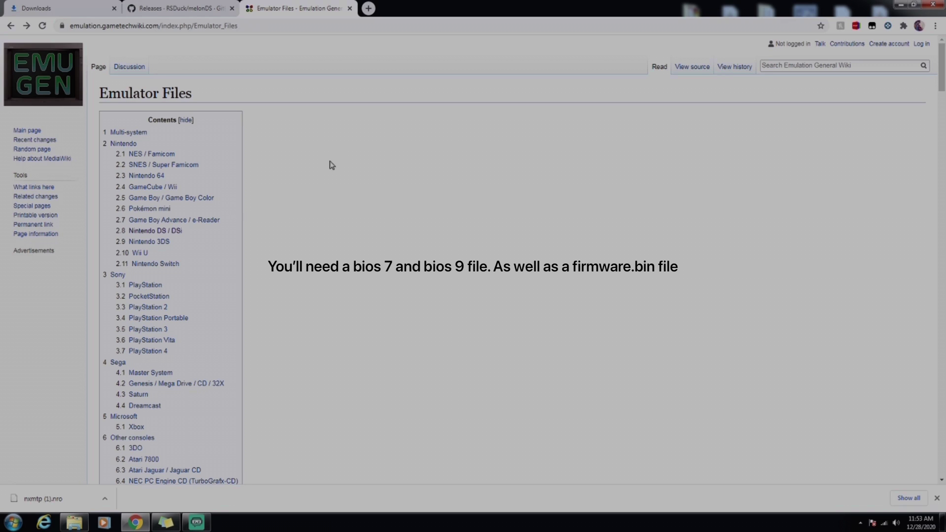
left_click(165, 232)
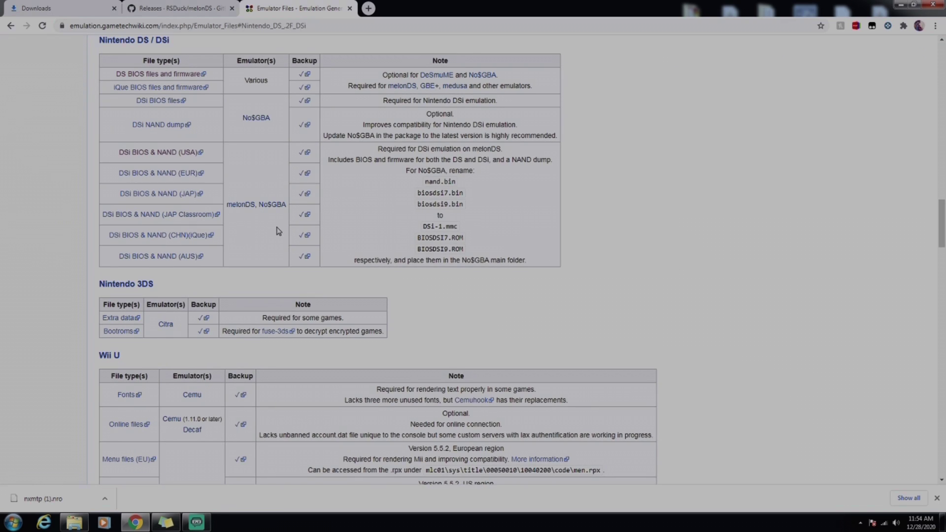
left_click(167, 76)
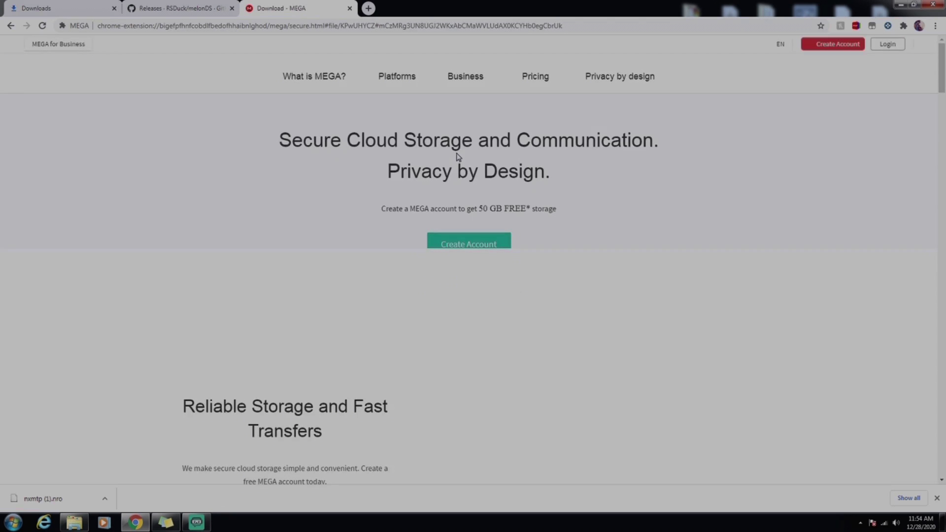
Open the downloaded melonds_switch_r4.7z and NDS Firmware & BIOs.7z archives, dismiss the WinRAR license reminder, and minimize the browser.
key("ctrl+1")
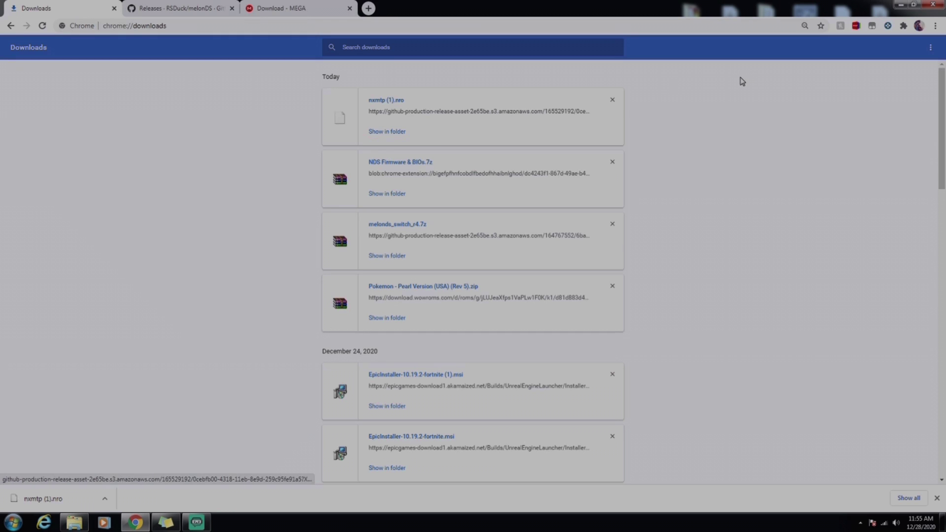
left_click(405, 224)
left_click(416, 163)
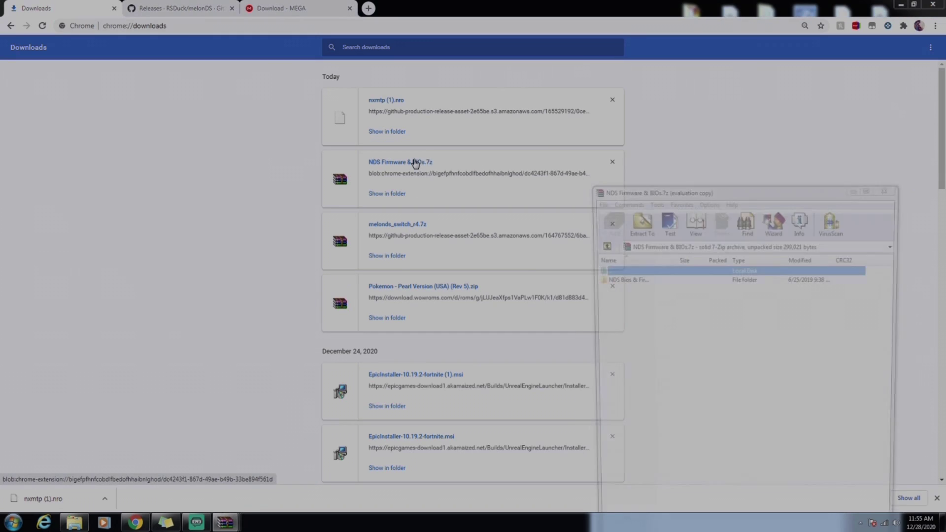
left_click(661, 101)
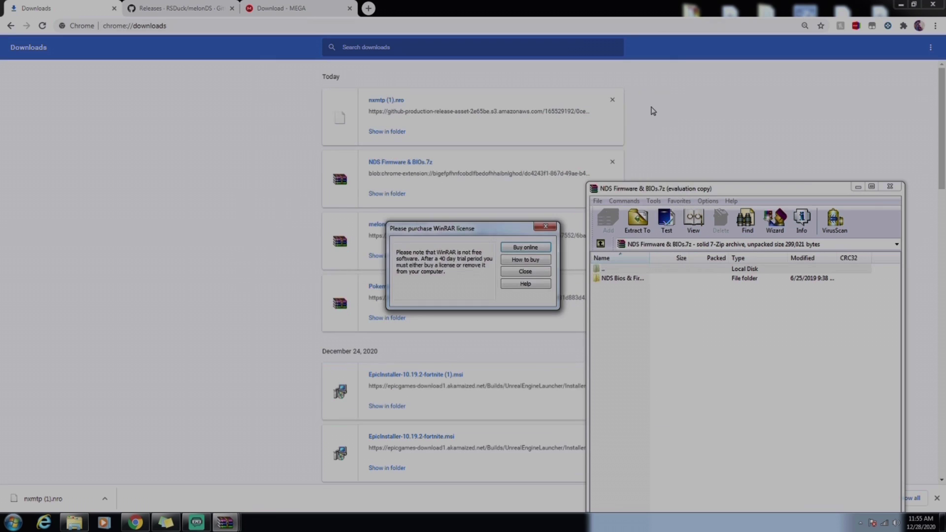
left_click(545, 226)
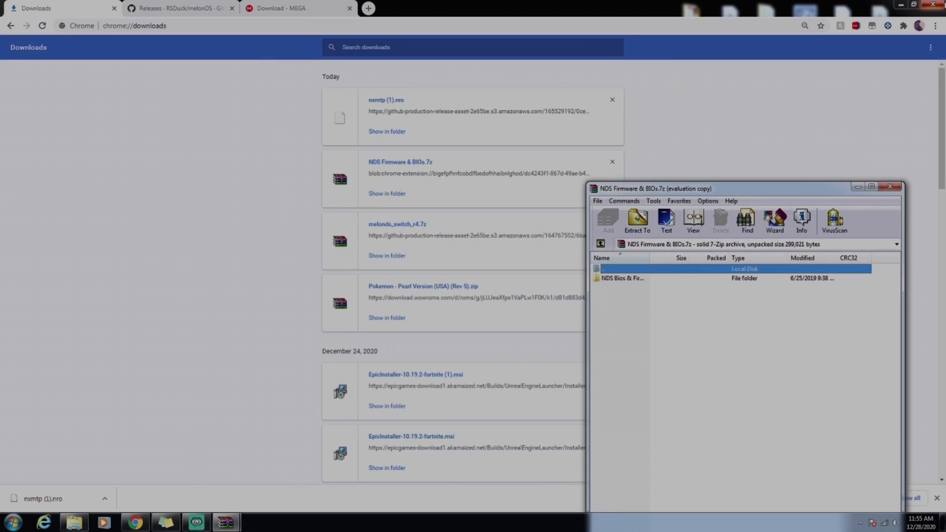
left_click(897, 5)
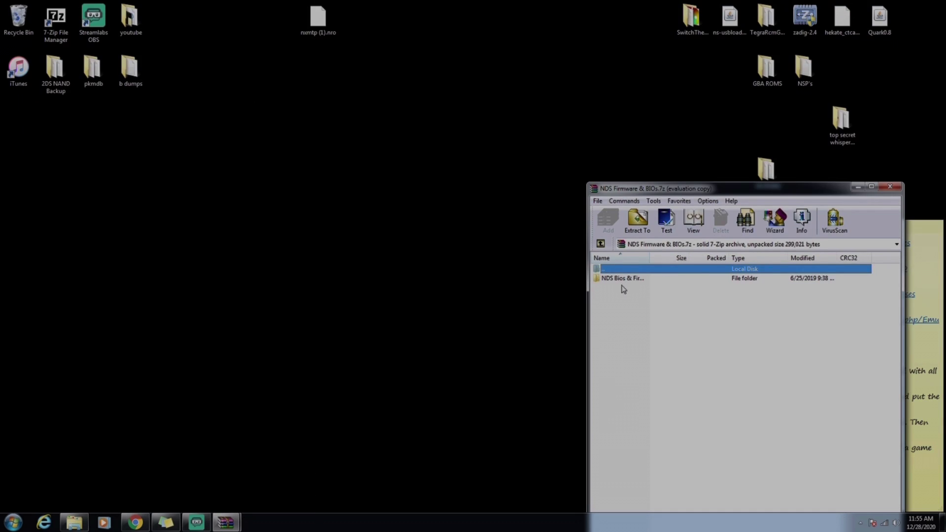
Extract the NDS Bios & Firmware folder and the melonDS archive's switch folder to the desktop, closing both archives.
left_click_drag(622, 278, 627, 79)
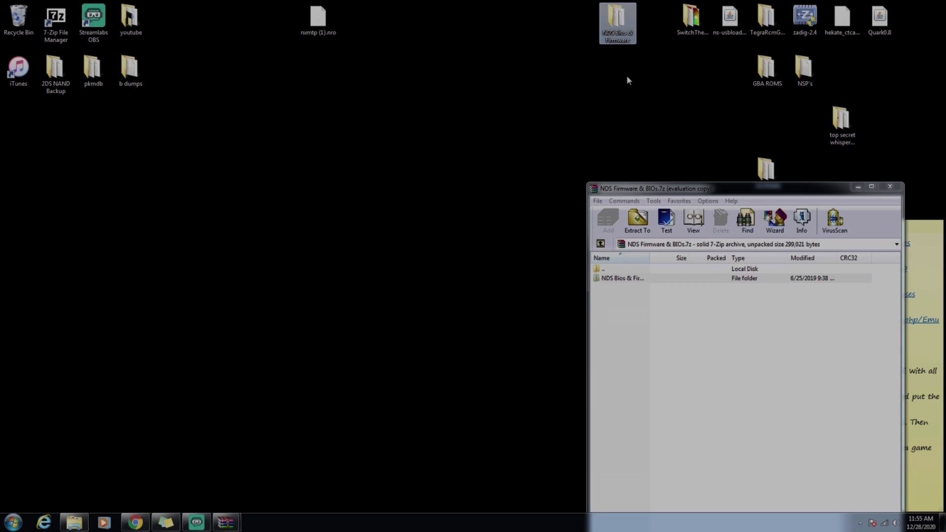
left_click(889, 187)
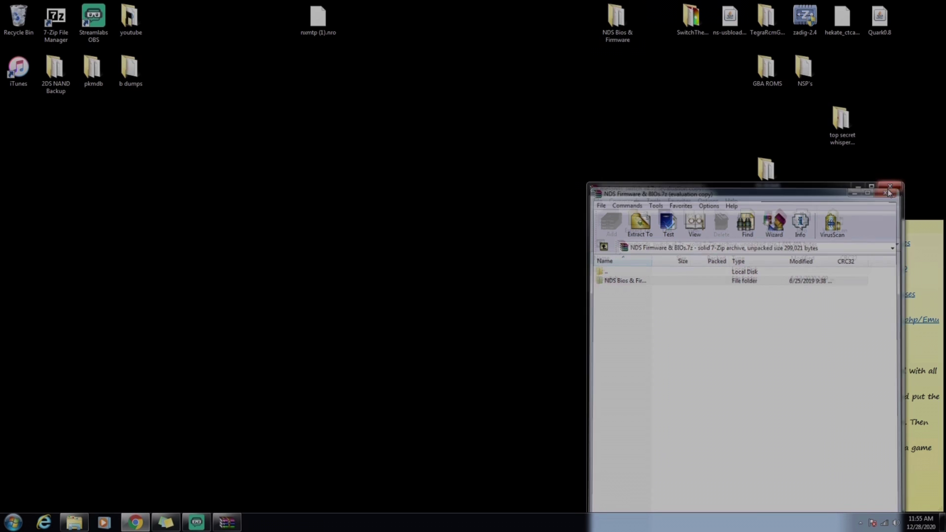
left_click_drag(619, 279, 614, 75)
left_click(887, 187)
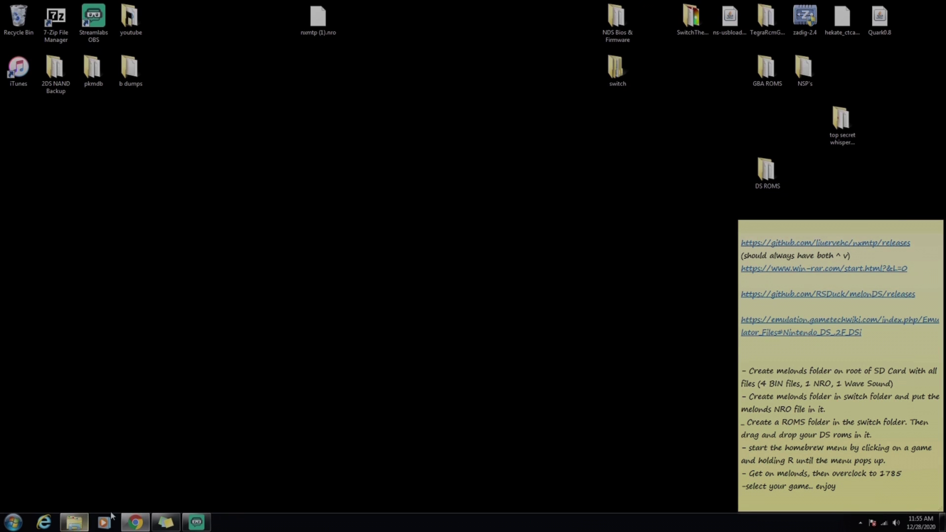
Open the connected Switch's SdCard root in the file manager and reposition its window.
left_click(76, 523)
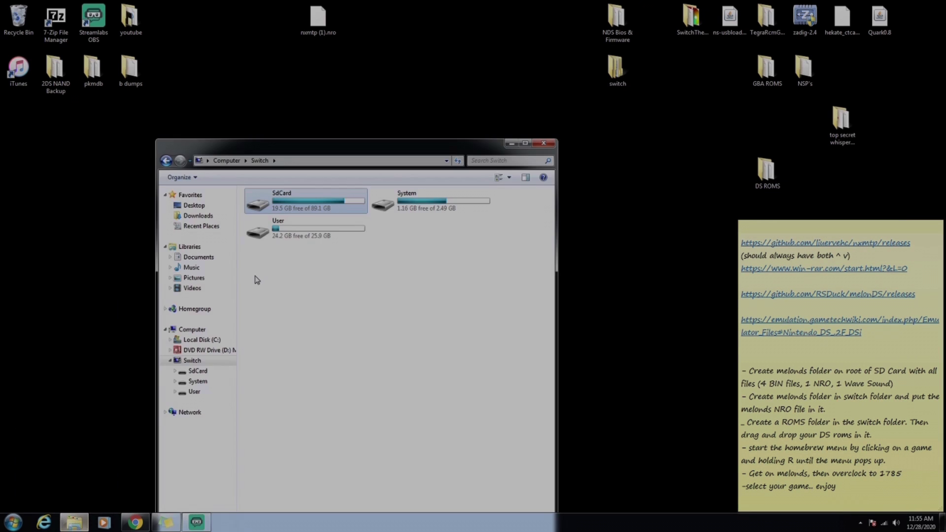
double_click(297, 199)
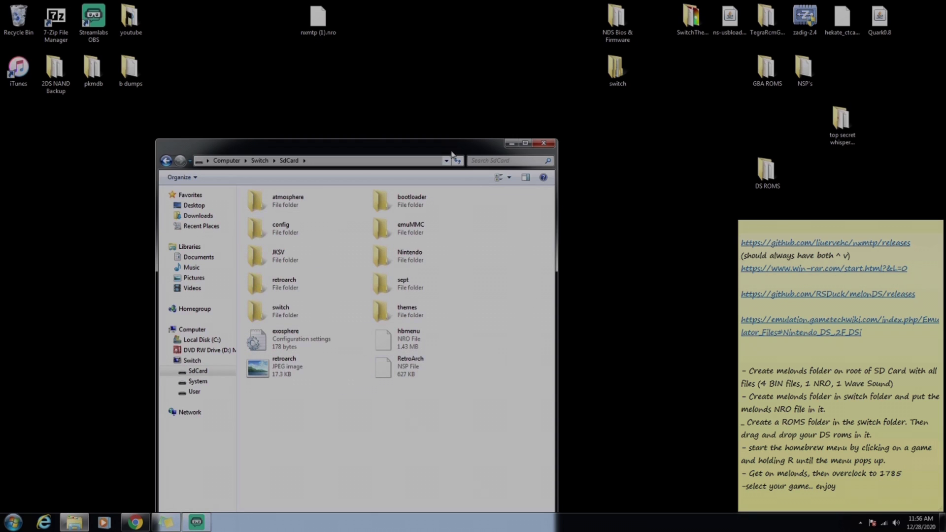
left_click_drag(450, 150, 408, 109)
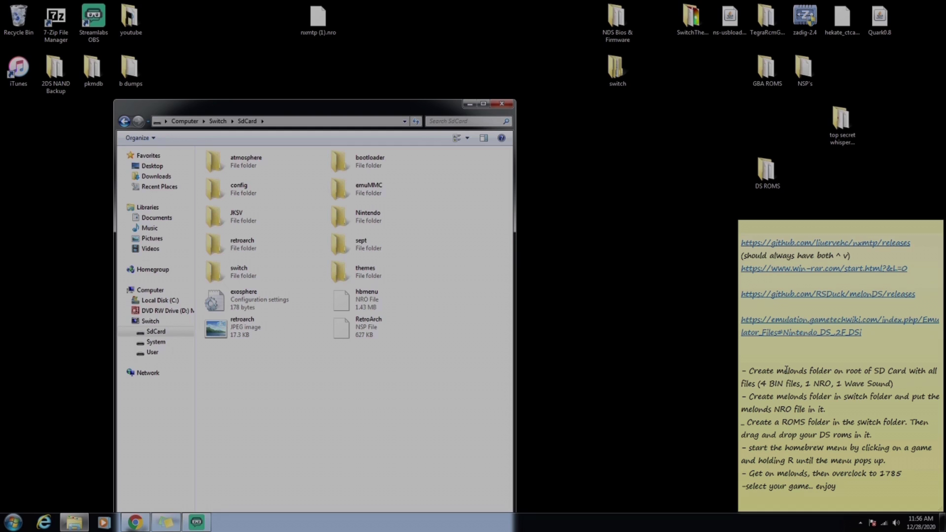
Copy the melonds folder from the desktop's switch folder to the SdCard root, allowing micsample.wav to be copied.
double_click(626, 75)
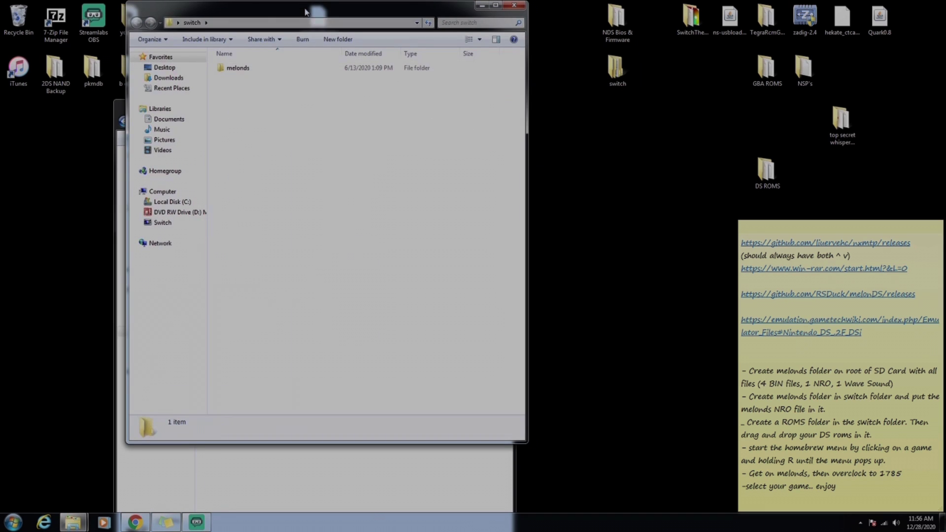
left_click_drag(307, 11, 668, 100)
left_click_drag(615, 157, 303, 377)
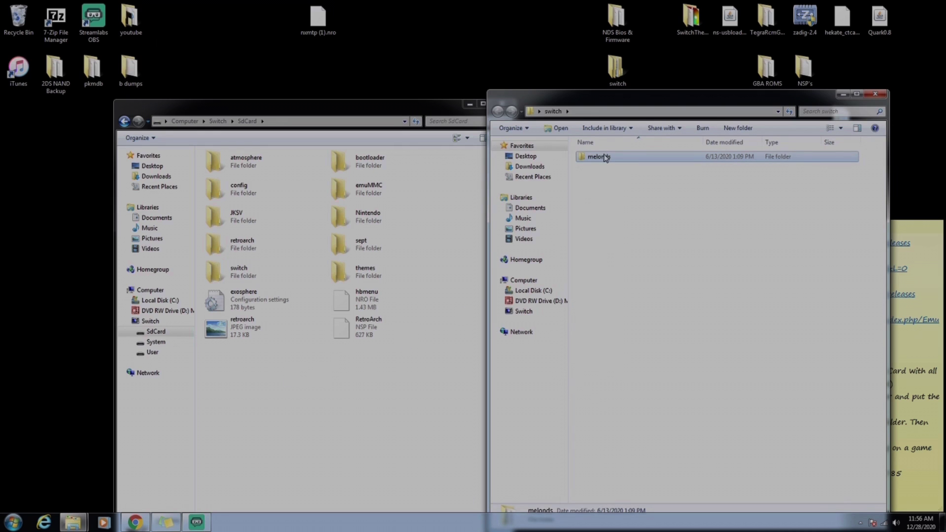
left_click_drag(605, 158, 260, 393)
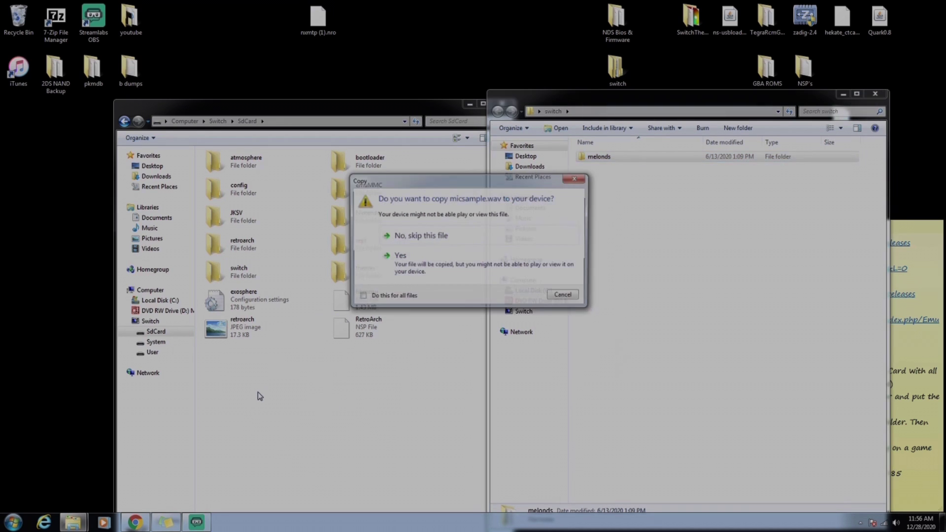
left_click(410, 269)
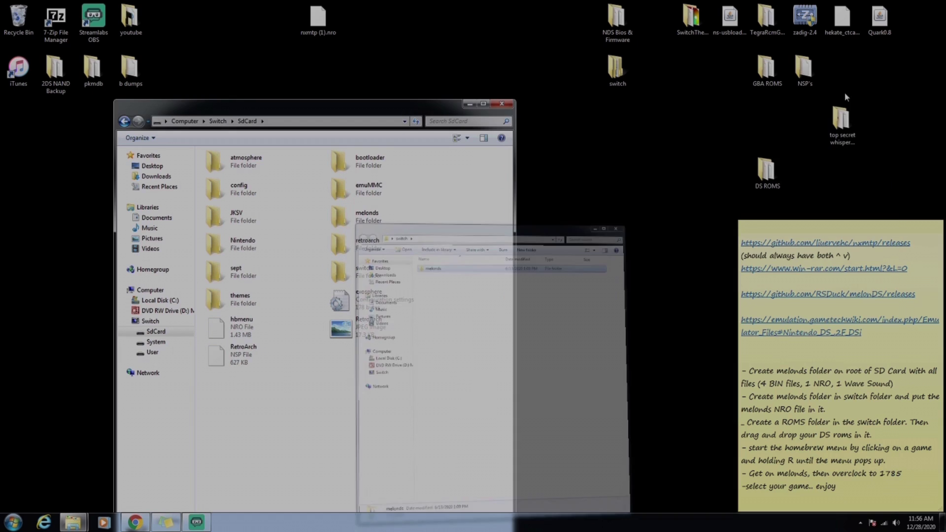
Copy bios7.bin, bios9.bin and firmware.bin from the desktop's NDS Bios & Firmware folder into the SdCard root's melonds folder.
left_click(874, 94)
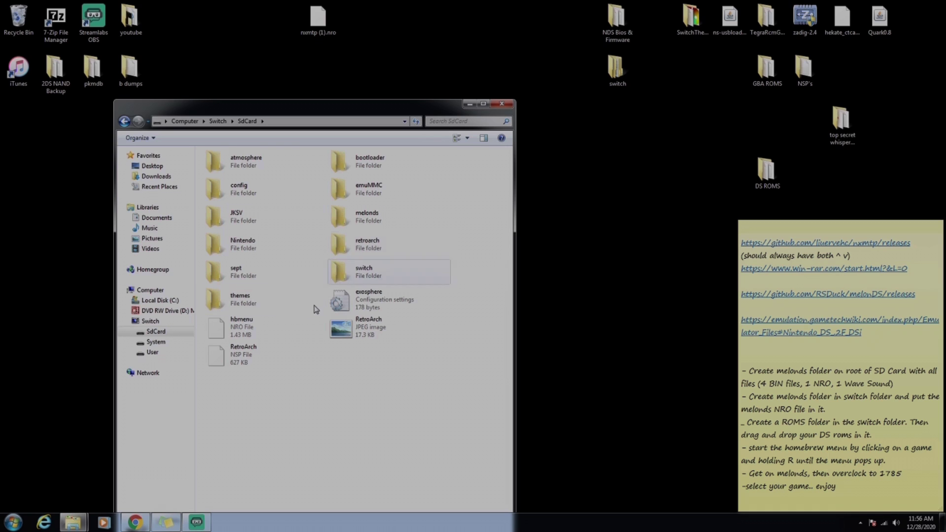
double_click(369, 218)
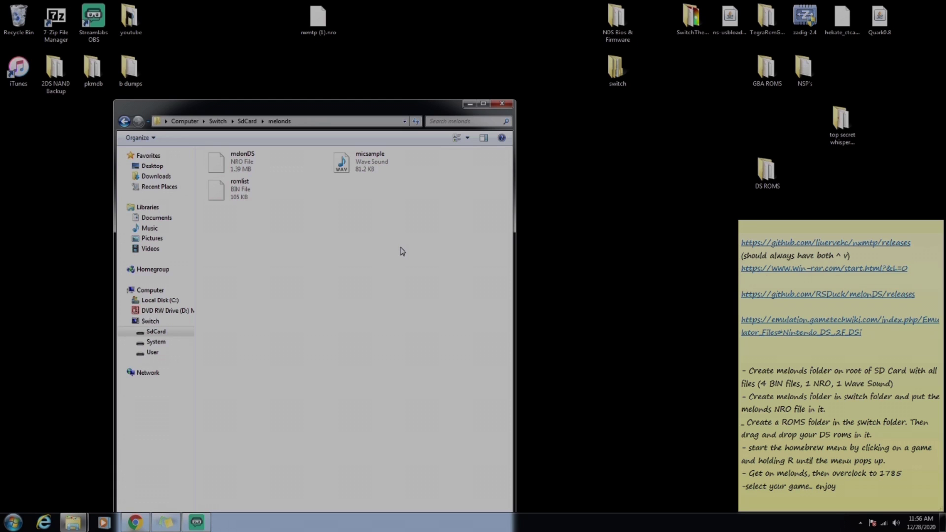
double_click(617, 24)
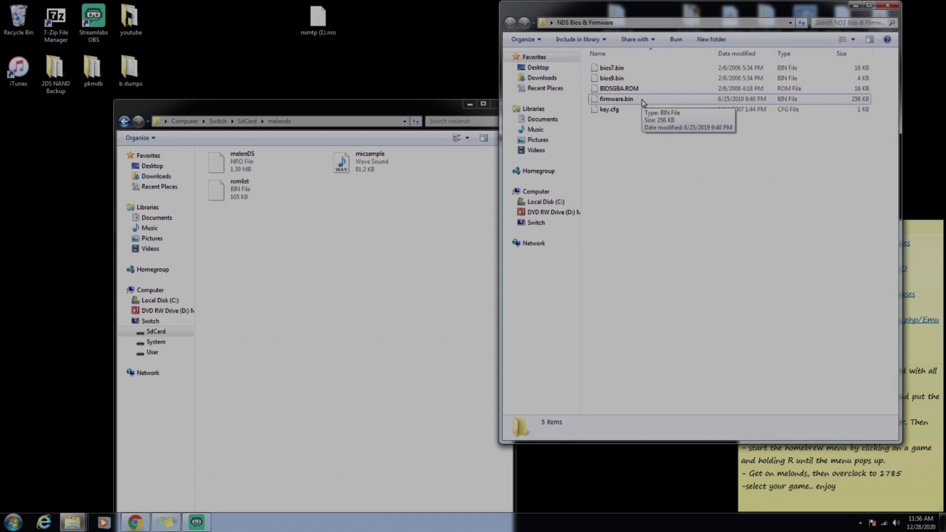
left_click(642, 100)
left_click(623, 75, "ctrl")
left_click(622, 72, "ctrl")
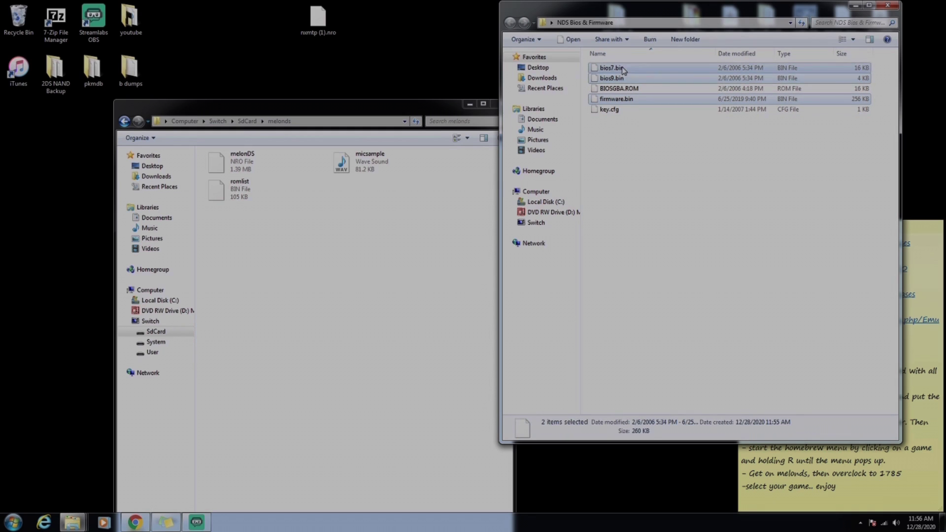
left_click_drag(632, 80, 357, 260)
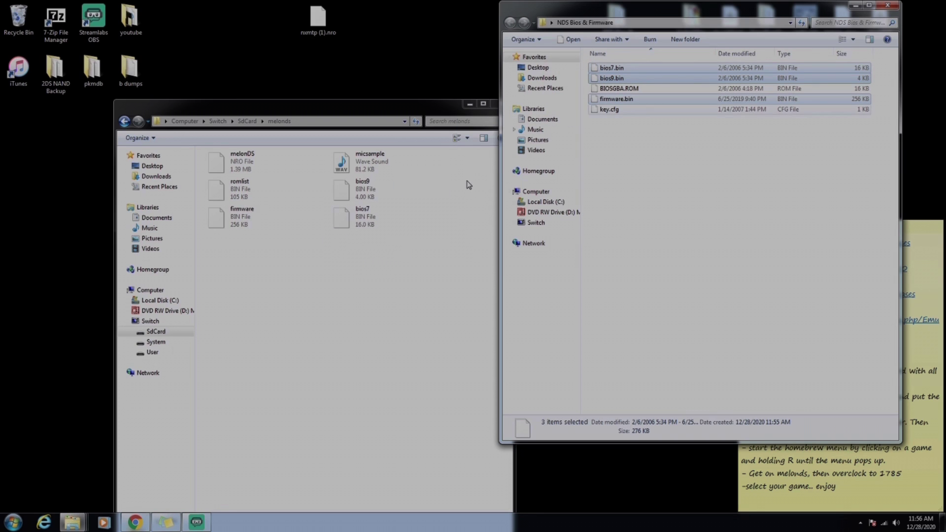
left_click(893, 5)
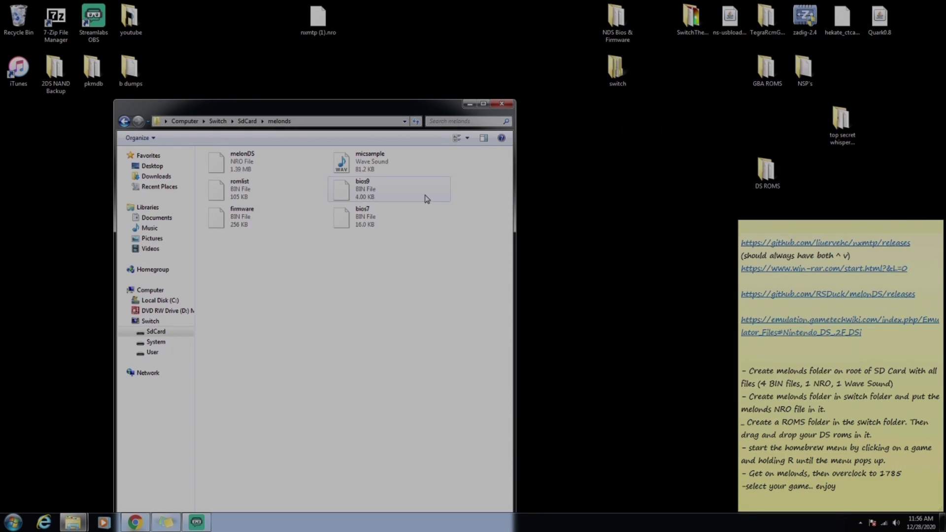
Create a folder named melonds inside the SdCard's switch folder.
left_click(249, 121)
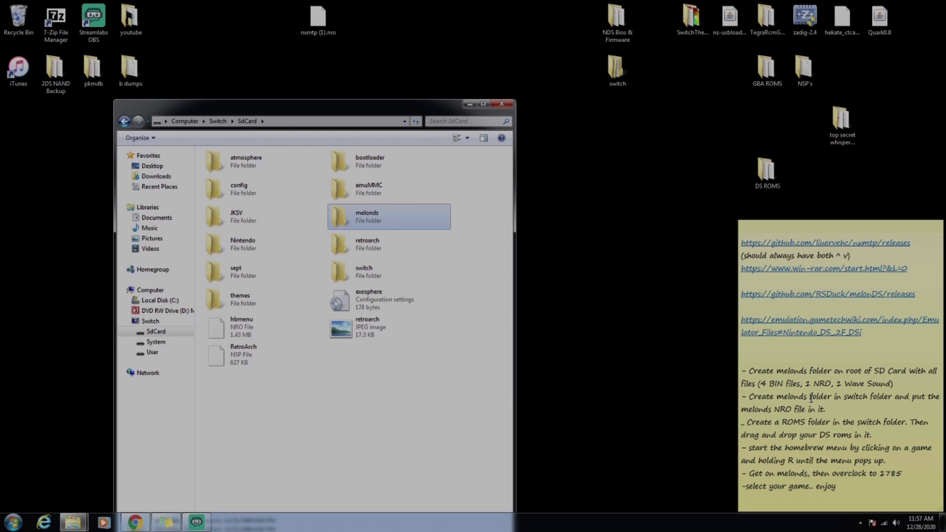
double_click(367, 279)
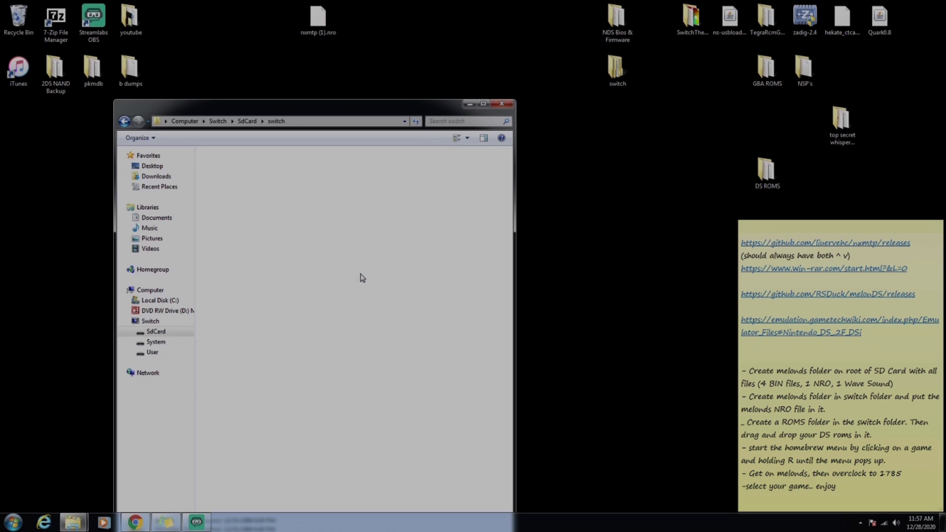
right_click(353, 441)
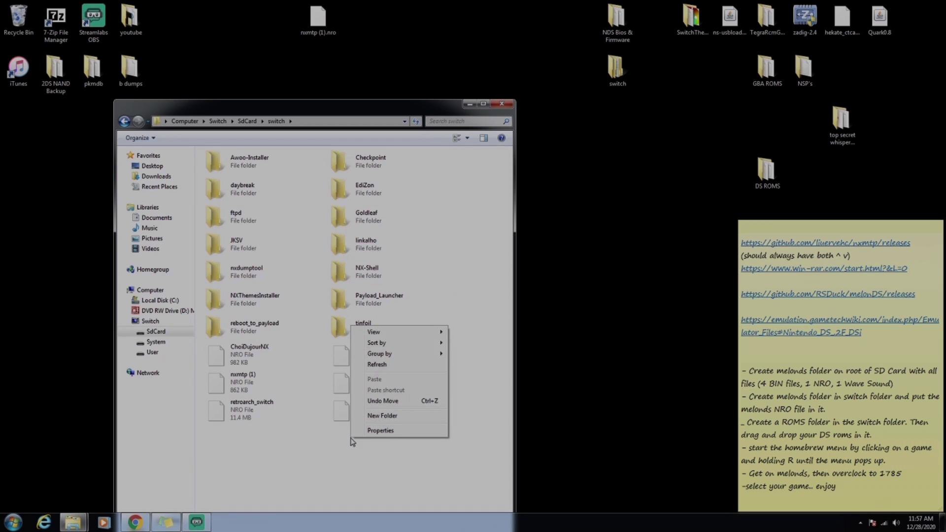
left_click(383, 416)
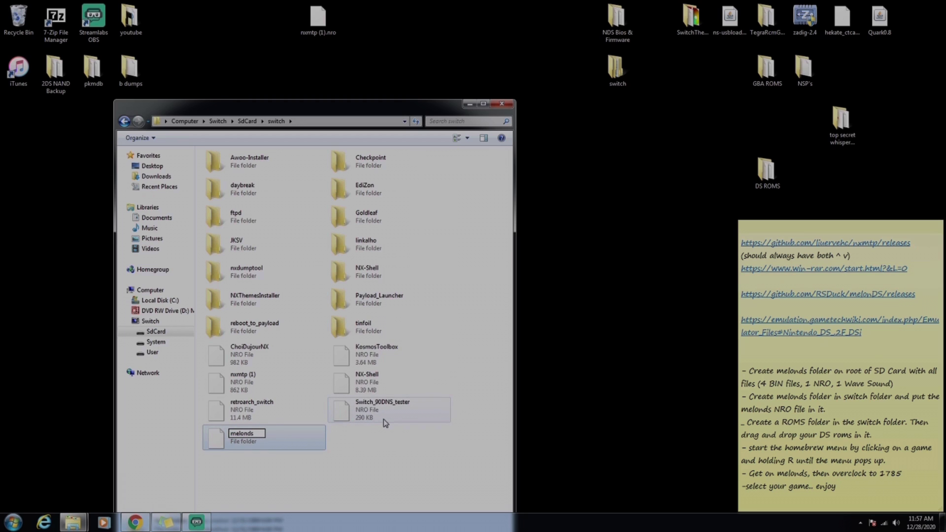
type("melonds")
left_click(384, 445)
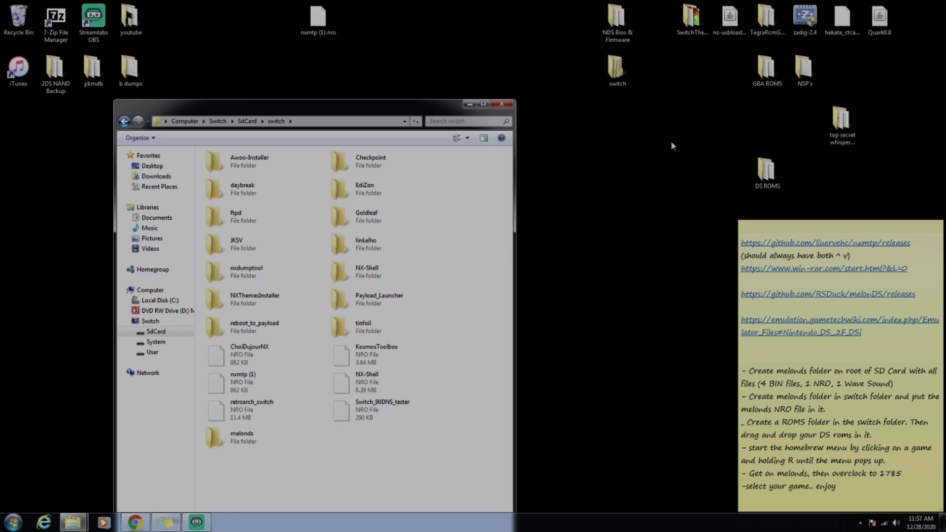
Copy melonDS.nro from the desktop's switch\melonds folder into the melonds folder within the SdCard's switch folder, closing the source window.
double_click(619, 79)
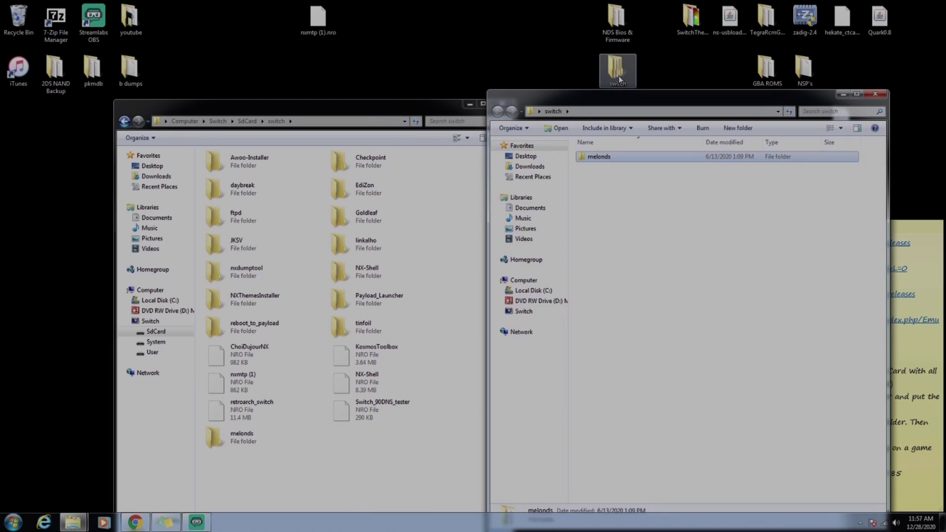
double_click(609, 158)
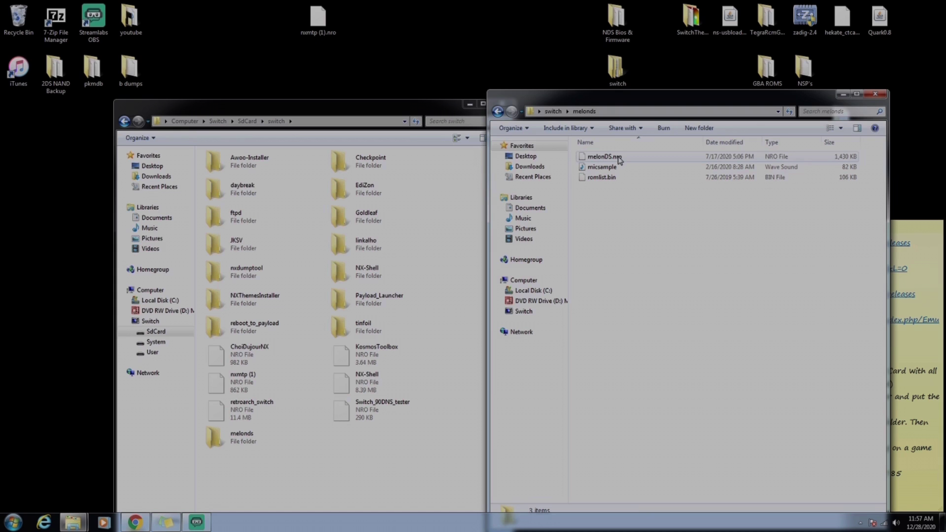
left_click(621, 157)
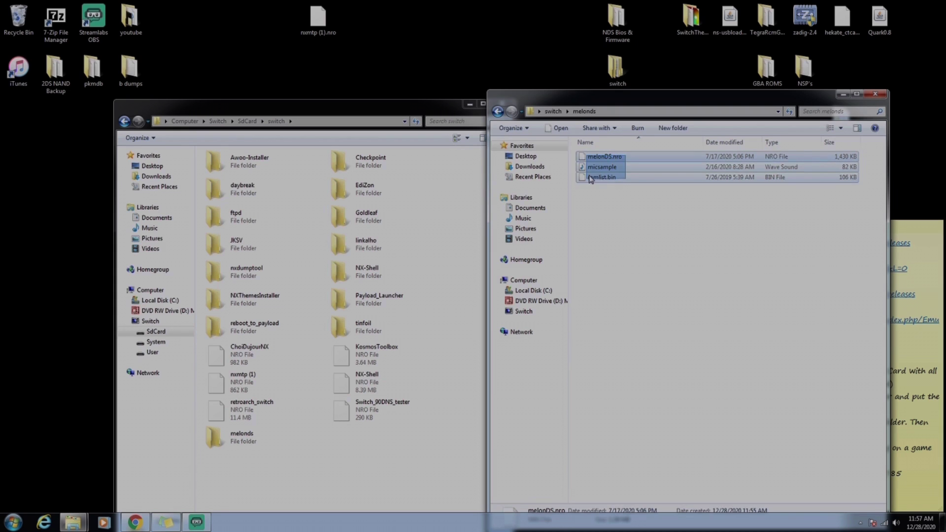
left_click_drag(619, 158, 263, 443)
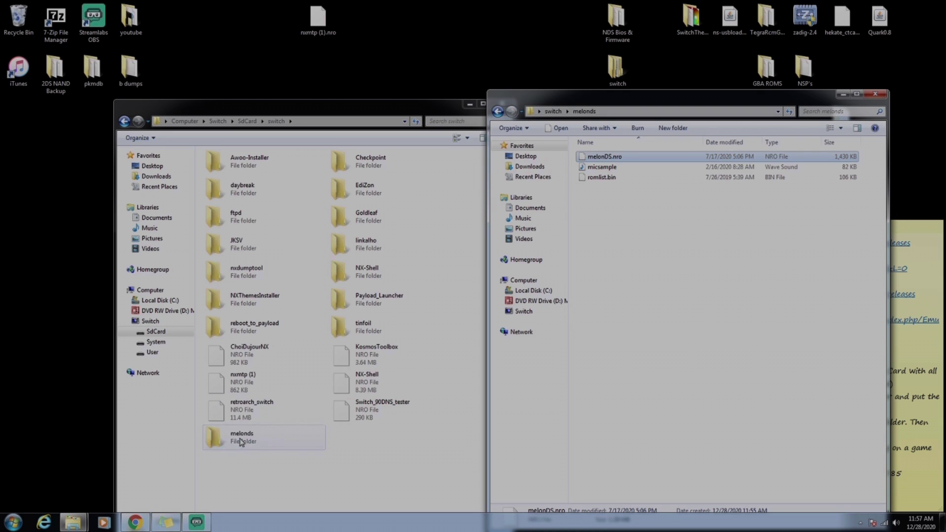
left_click(876, 95)
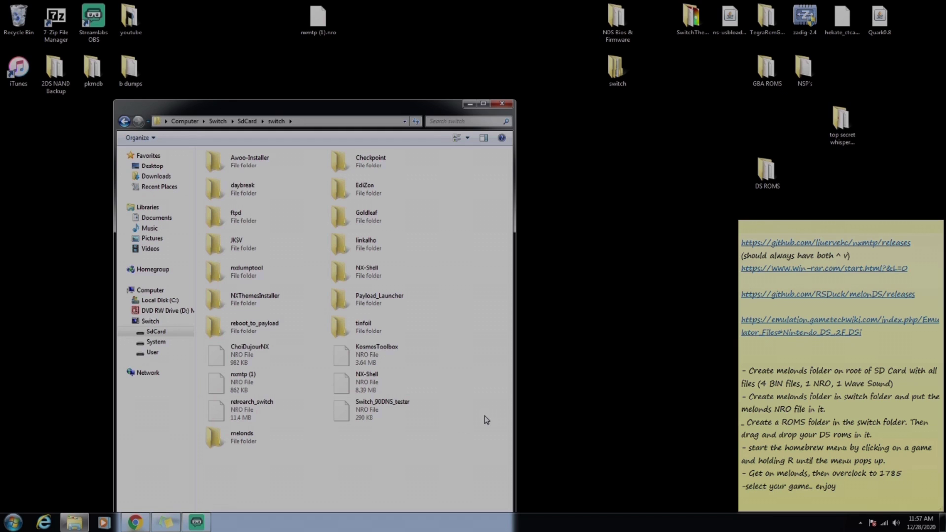
Create a folder named ROMS inside the SdCard's switch folder.
right_click(334, 458)
left_click(365, 433)
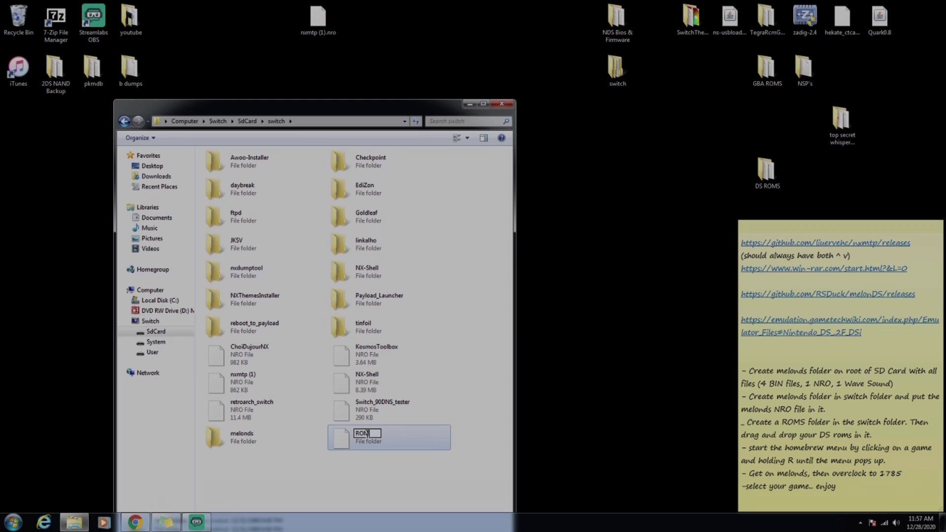
left_click(386, 471)
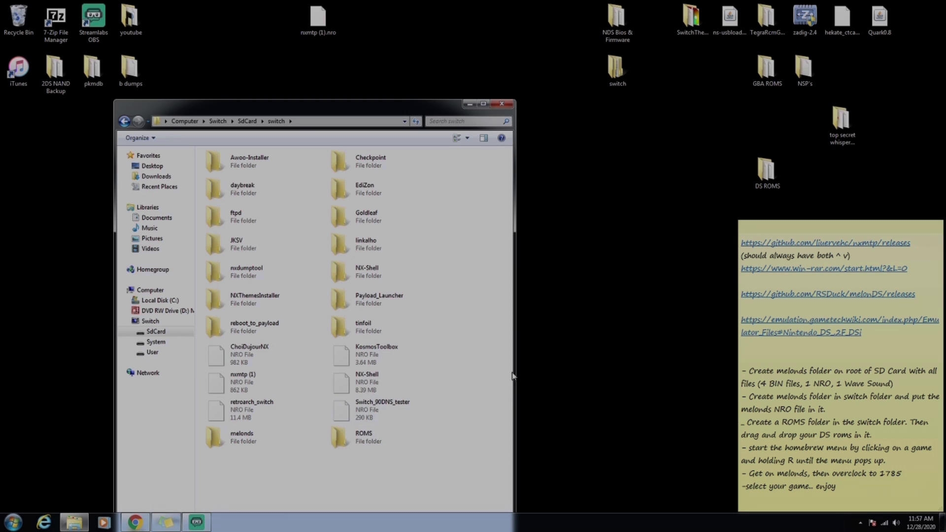
Copy the Pokemon Pearl and Platinum NDS files and the Pearl SAV file from the desktop's DS ROMS folder into the SdCard's ROMS folder.
double_click(765, 173)
left_click_drag(717, 190, 371, 445)
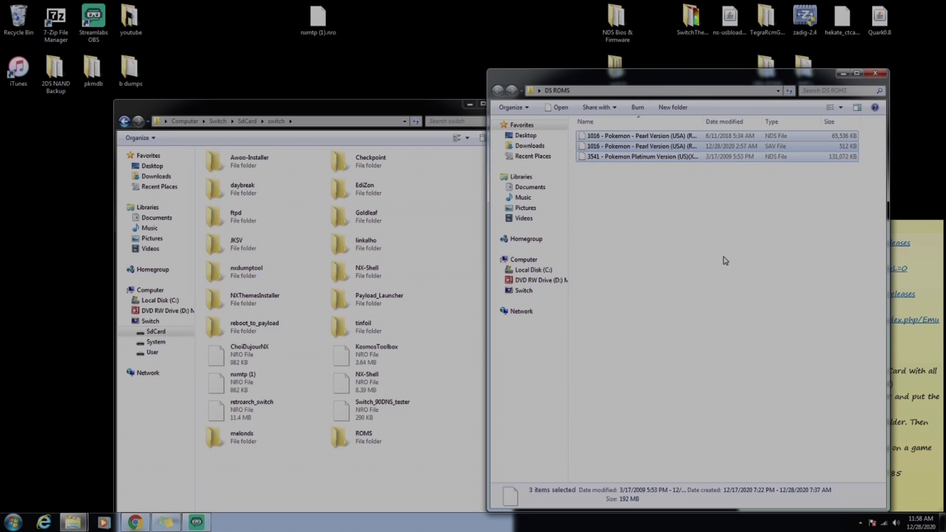
left_click(870, 75)
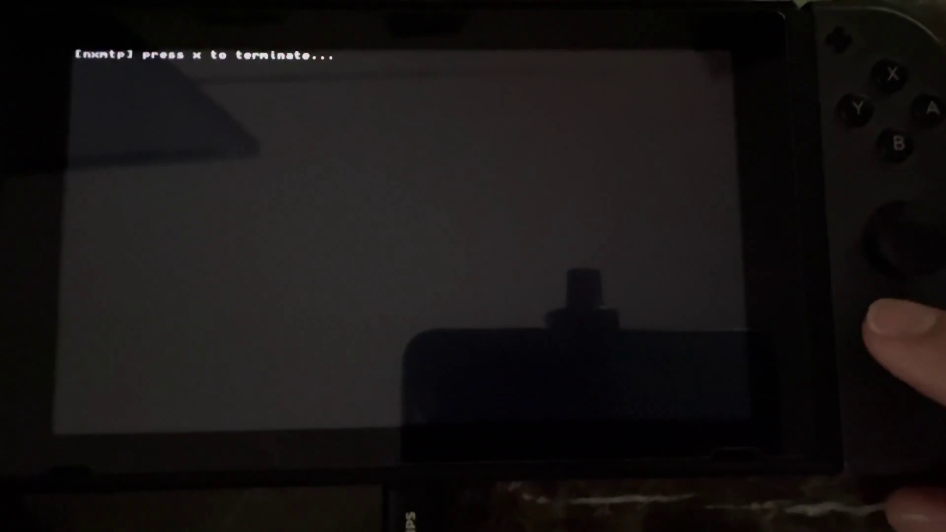
Switch to the console, terminate nxmtp and close the suspended Pokémon Shield software.
key("x")
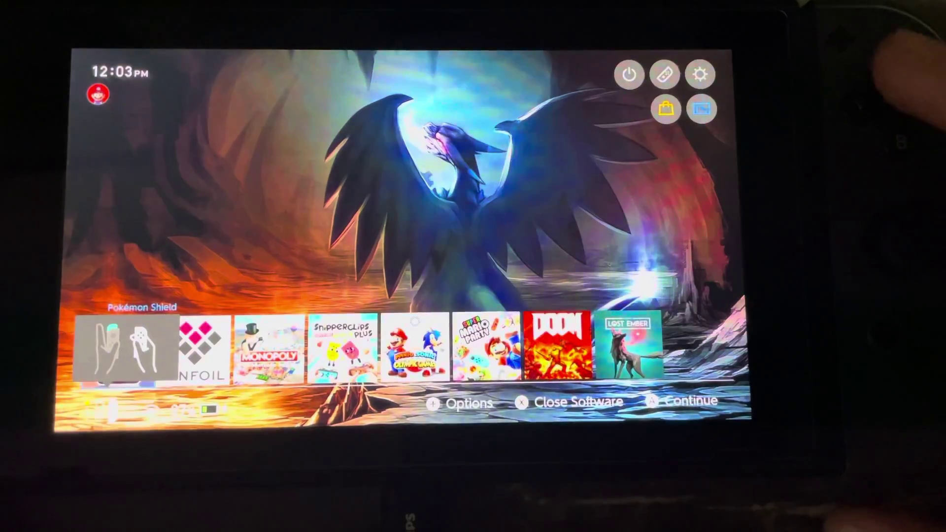
key("x")
key("b")
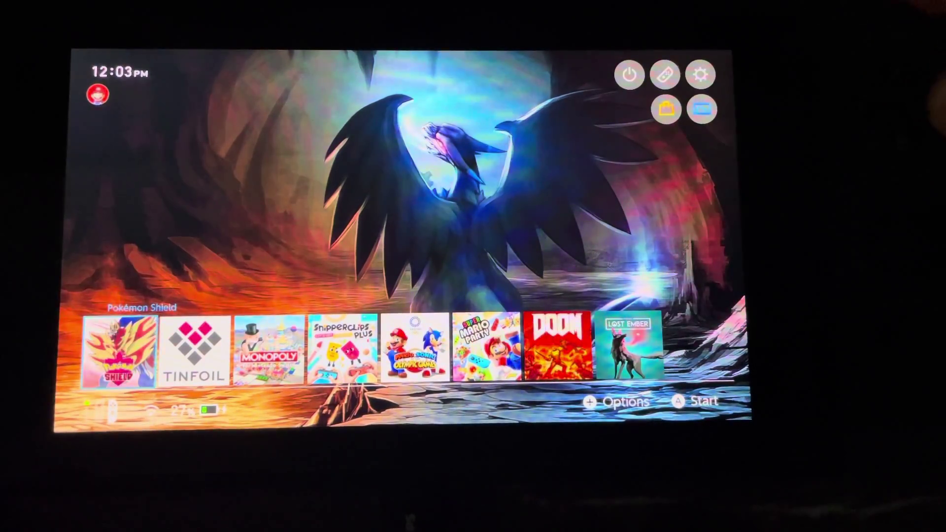
Start the homebrew menu through Pokémon Shield and launch melonDS switch fast alpha.
key("a")
key("b")
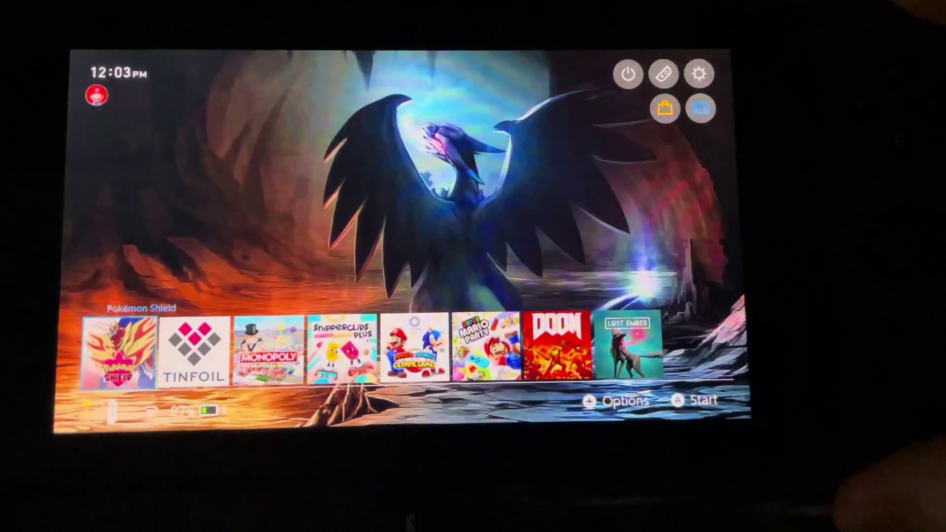
key("a")
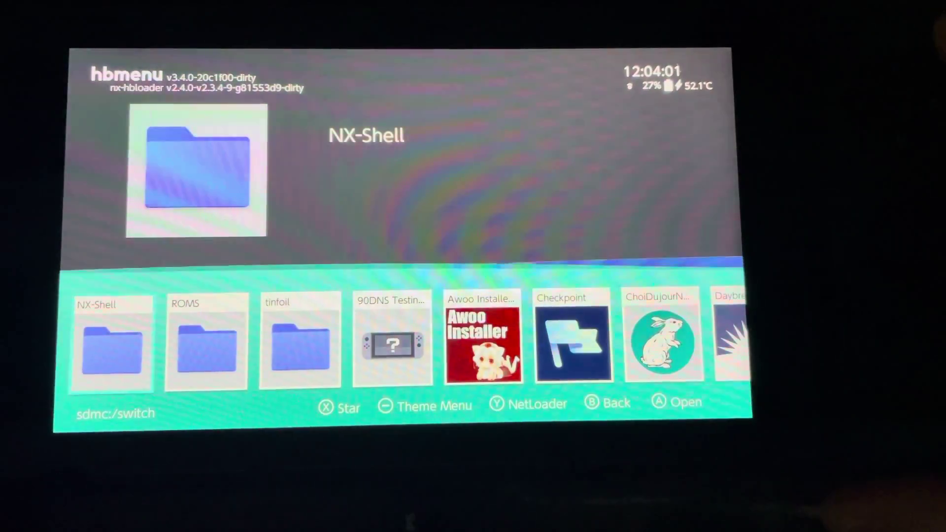
key("r")
key("r")
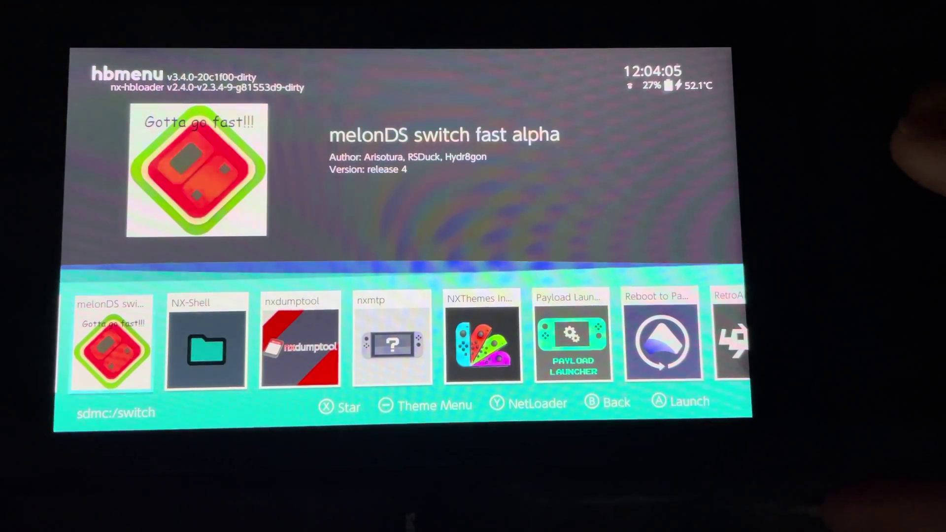
key("a")
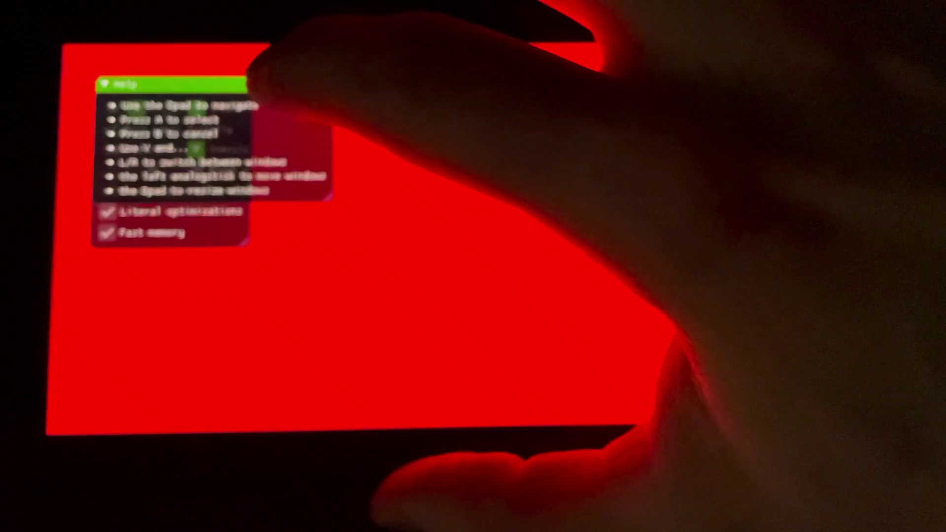
Spread the overlapping Help, Settings and Select rom windows apart and set the overclock to 1785 MHz.
left_click_drag(296, 84, 572, 89)
left_click(243, 179)
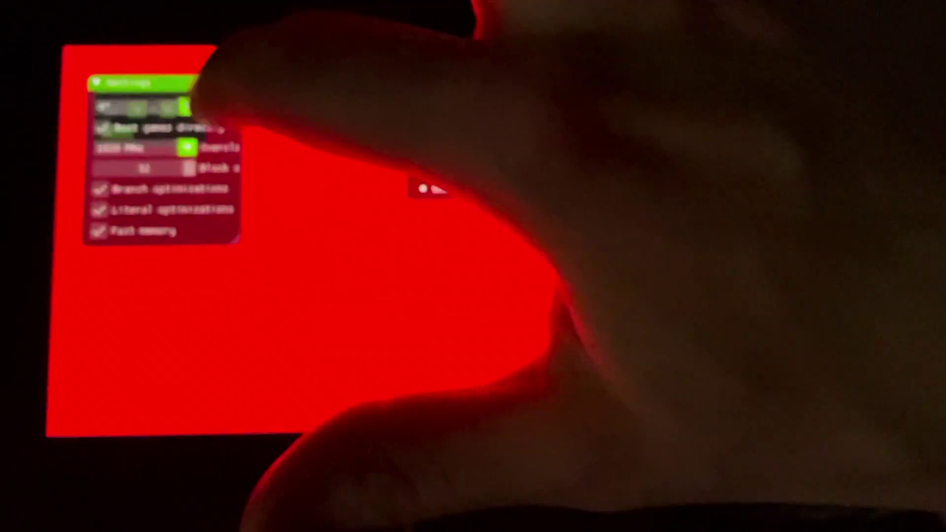
left_click_drag(197, 86, 355, 237)
left_click_drag(123, 93, 128, 271)
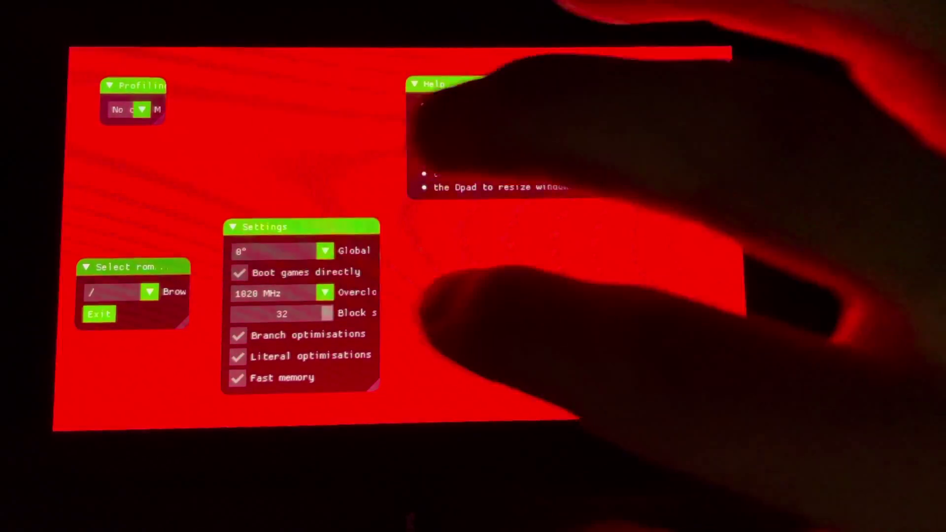
left_click(324, 294)
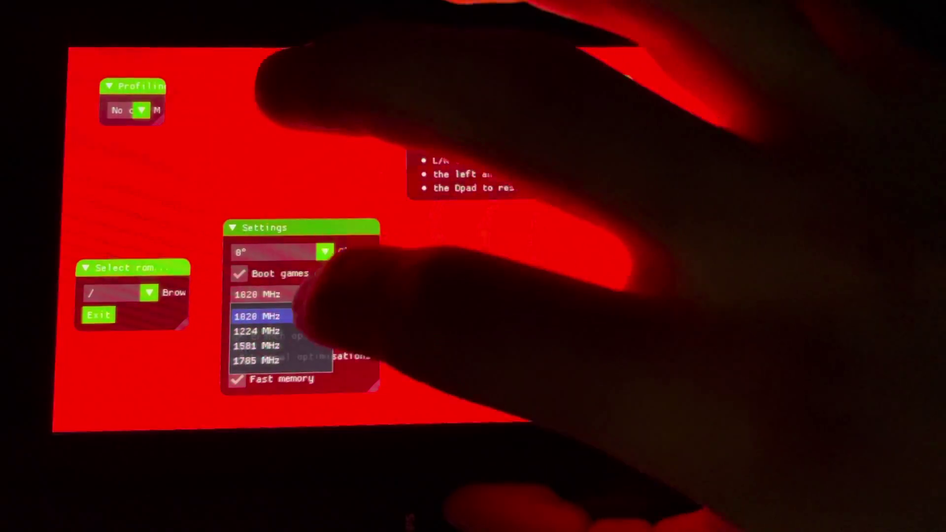
left_click(256, 361)
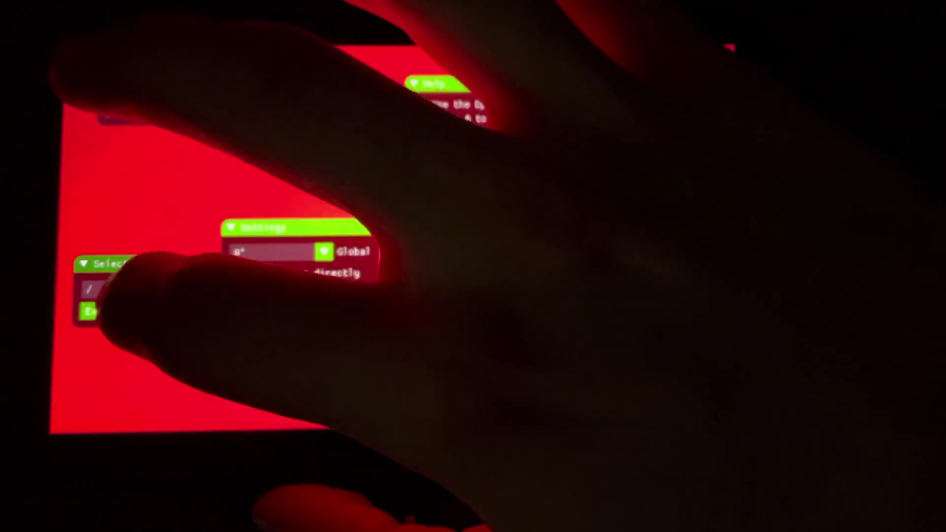
Browse to the ROMS folder within /switch and select the 1016 - Pokemon - Pearl Version ROM.
left_click(99, 290)
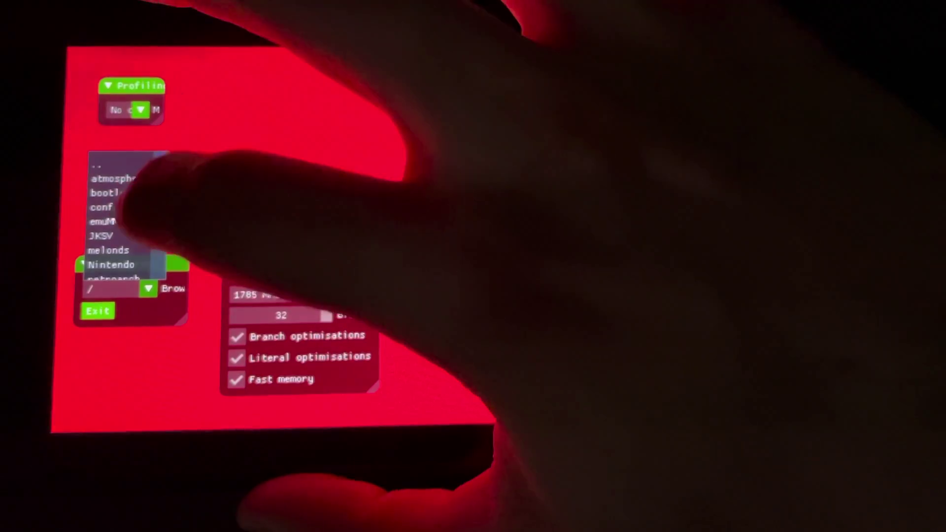
scroll(123, 212, "down", 2)
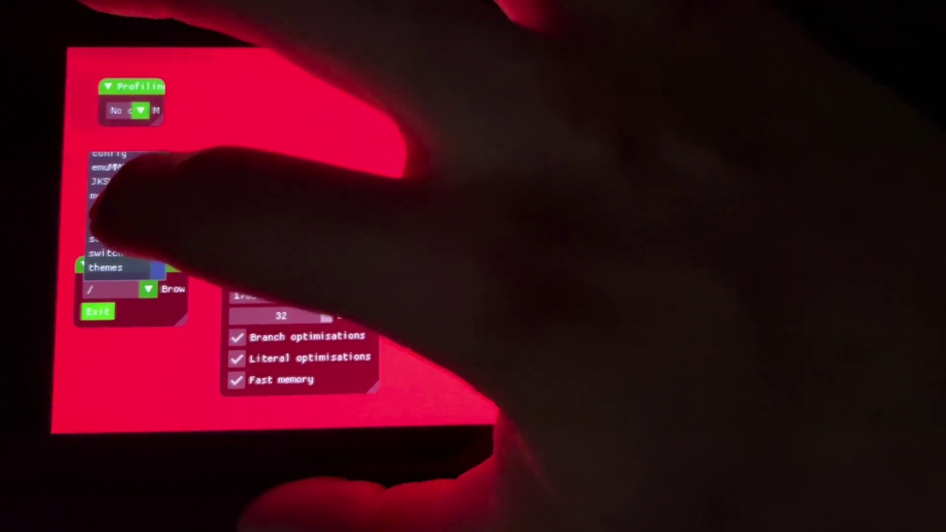
left_click(101, 223)
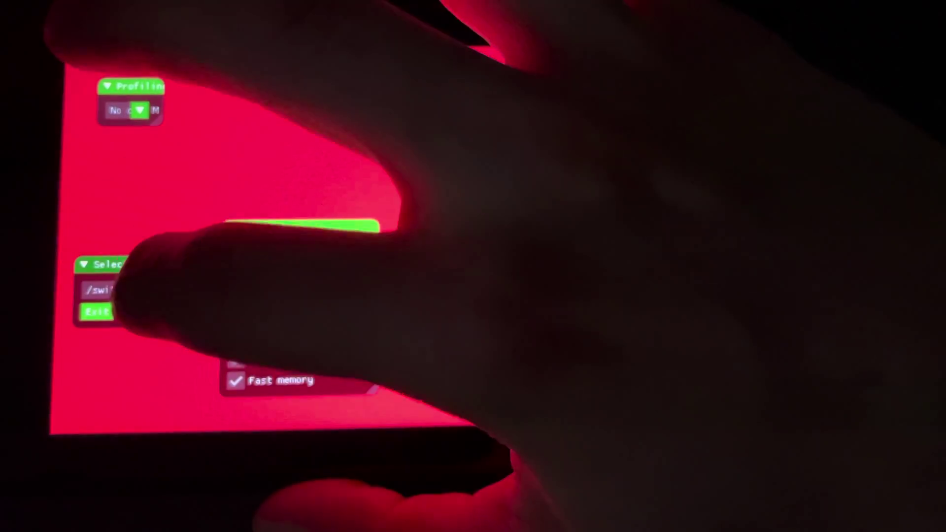
left_click(108, 290)
scroll(123, 212, "down", 5)
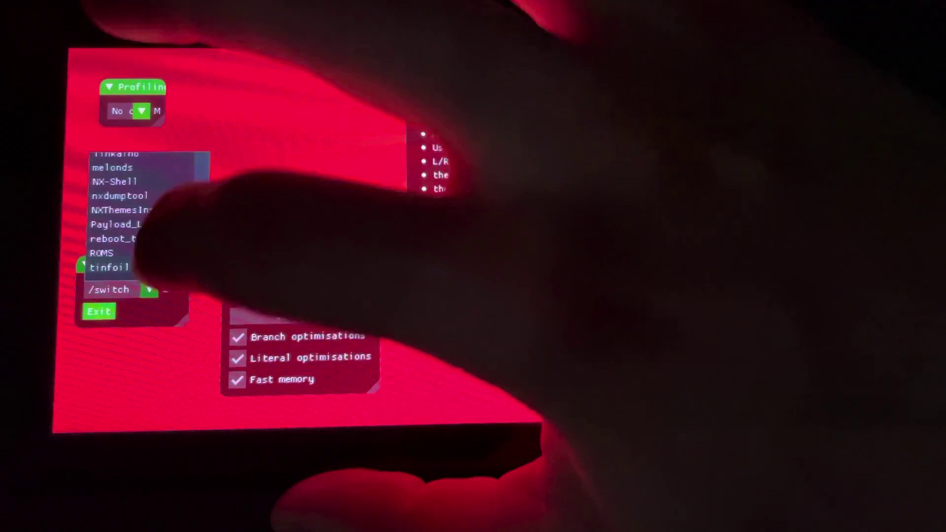
left_click(98, 248)
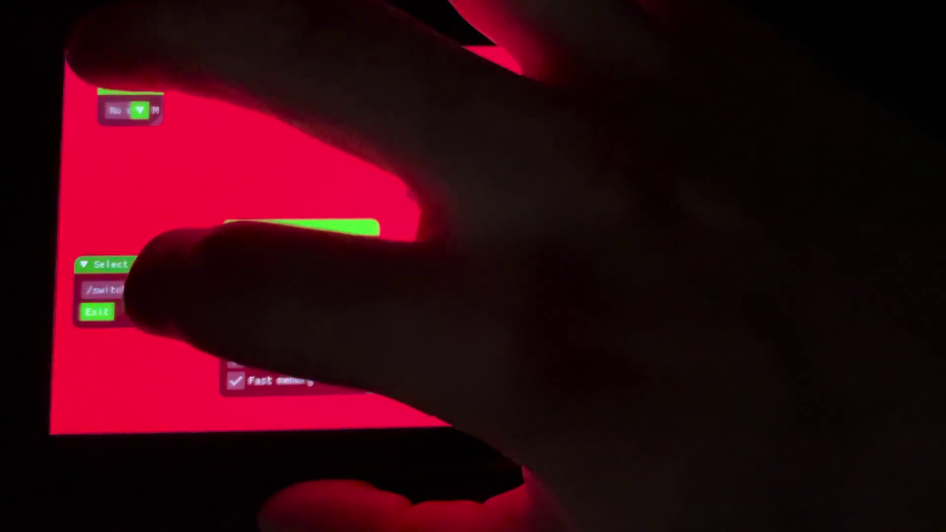
left_click(147, 290)
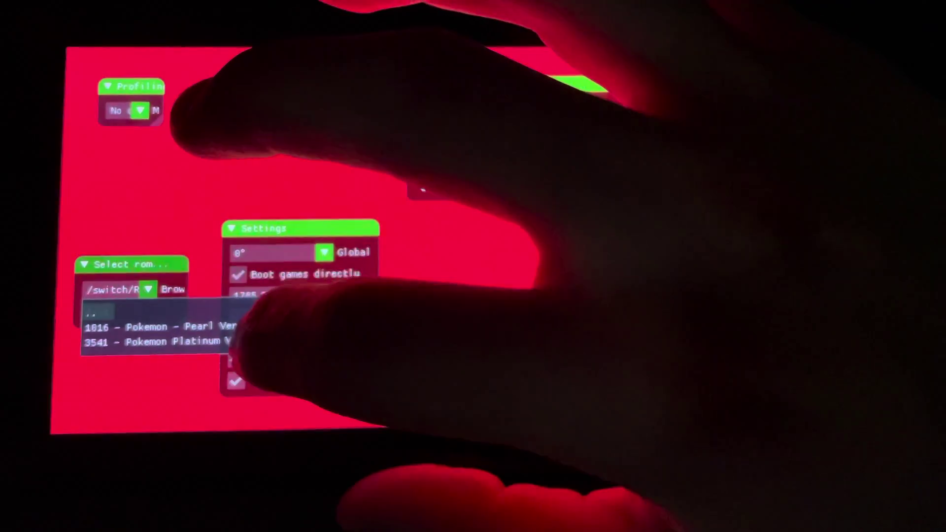
left_click(296, 327)
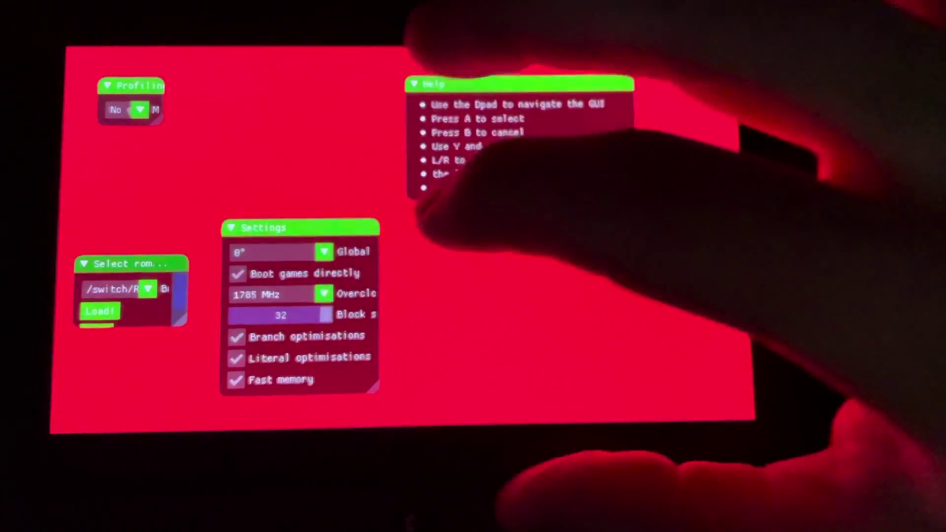